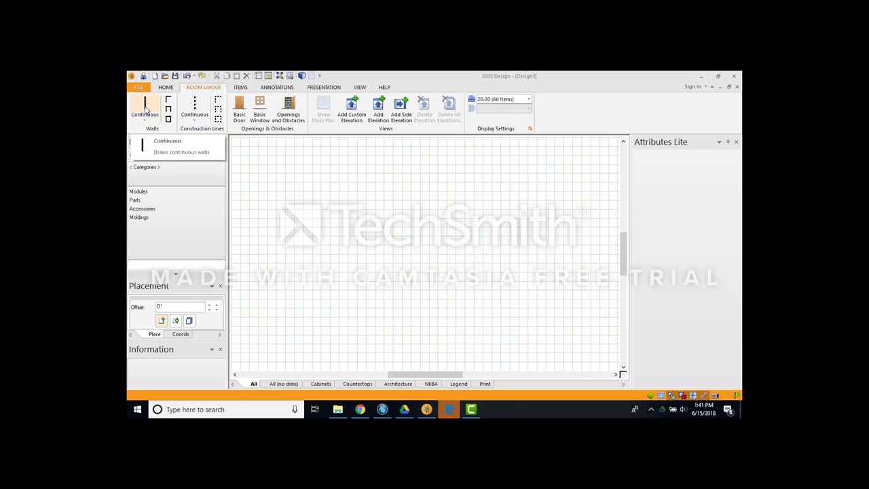
Draw a continuous U-shaped wall run with a 24" left return, an 80" back wall and a 24" right return.
click(145, 107)
click(310, 291)
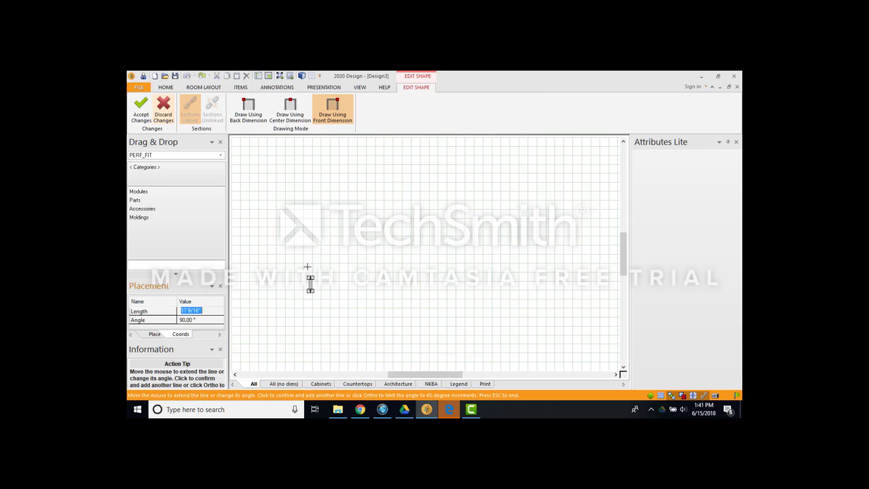
text(24)
key(Return)
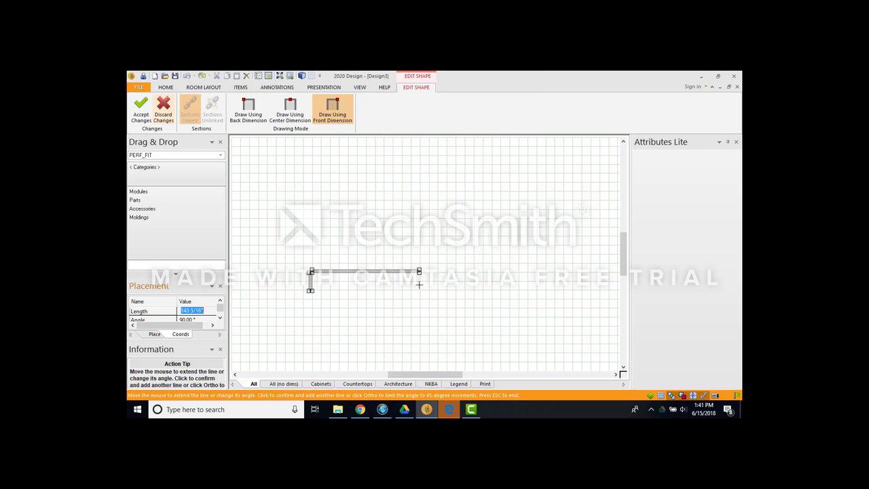
text(80)
key(Return)
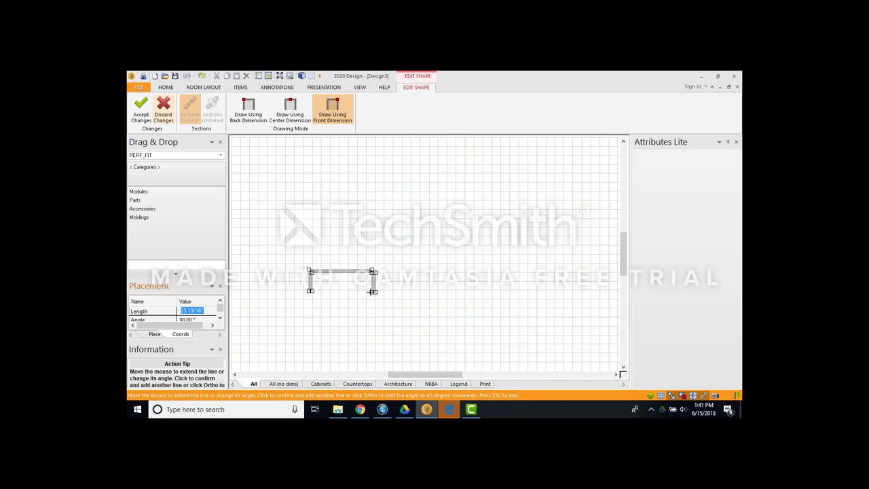
text(24)
key(Return)
key(Escape)
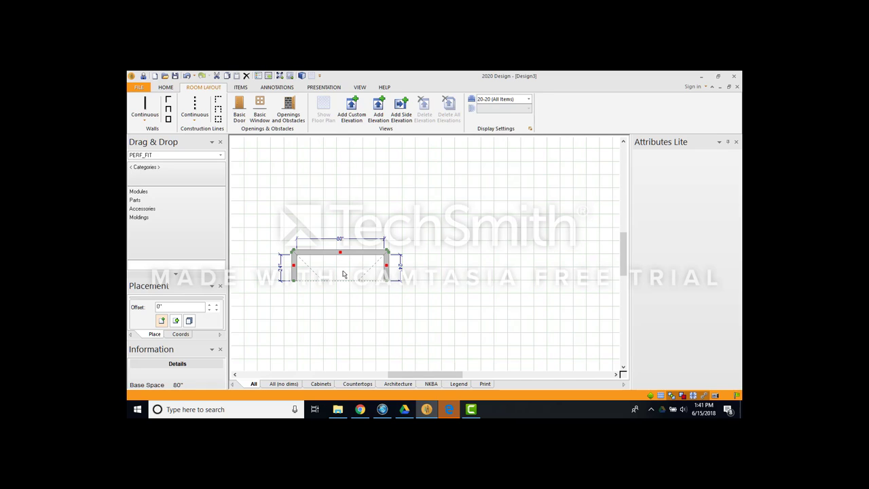
Add an elevation view of the 80" wall and name it Back Wall.
click(335, 275)
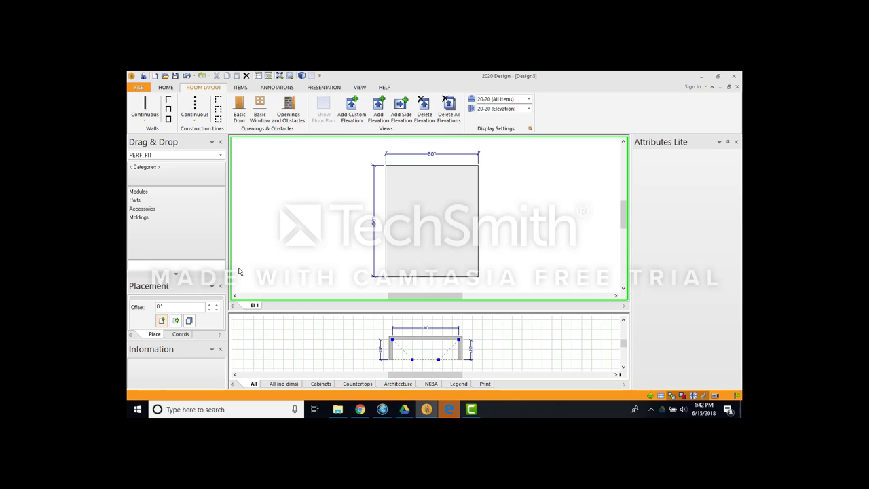
double_click(255, 306)
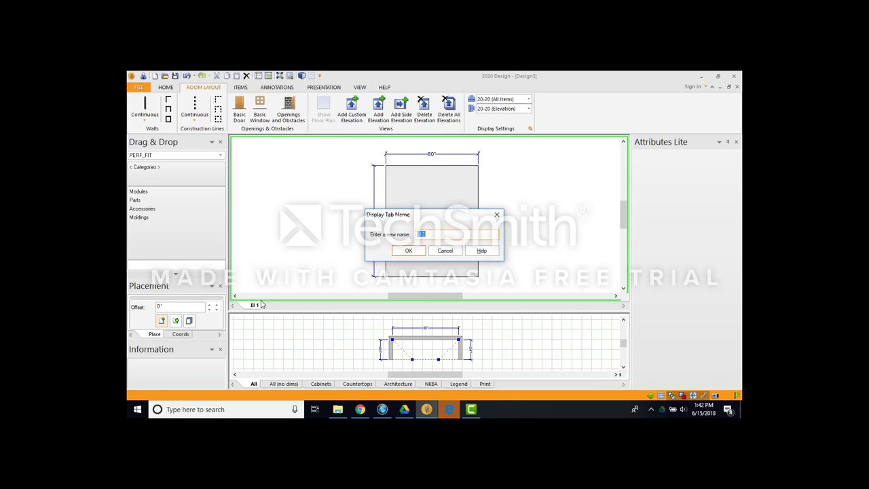
text(Back Wall)
click(403, 252)
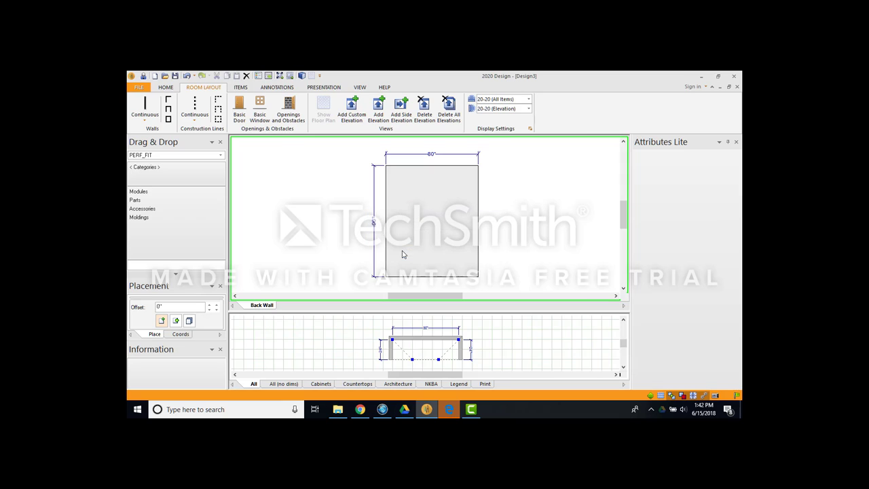
Place a Tall Module Single with its default attributes on the back wall and set its width to 19.5".
click(140, 192)
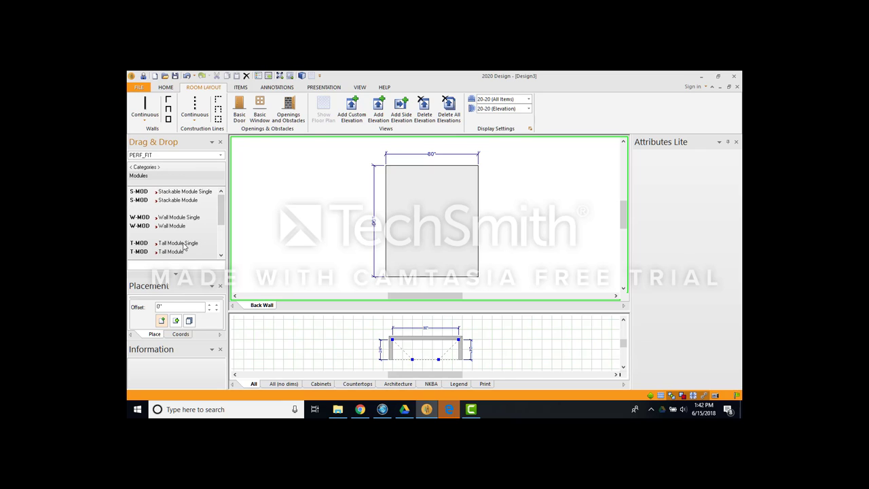
click(180, 244)
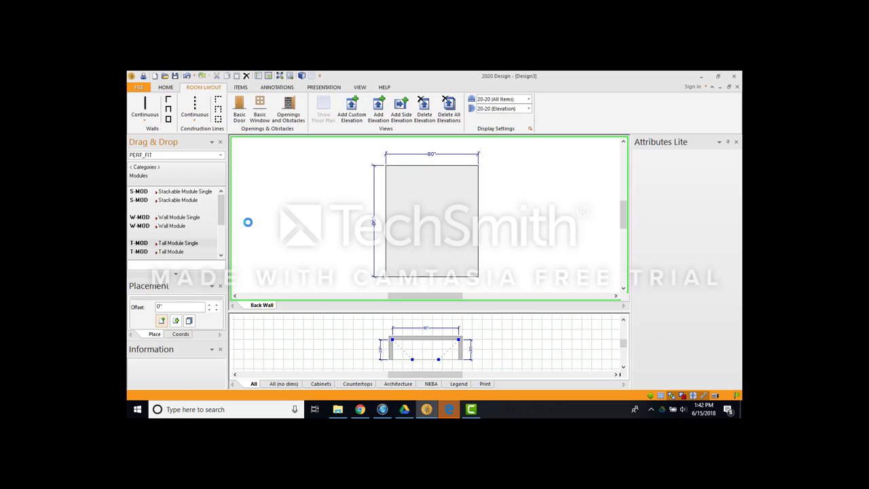
click(418, 250)
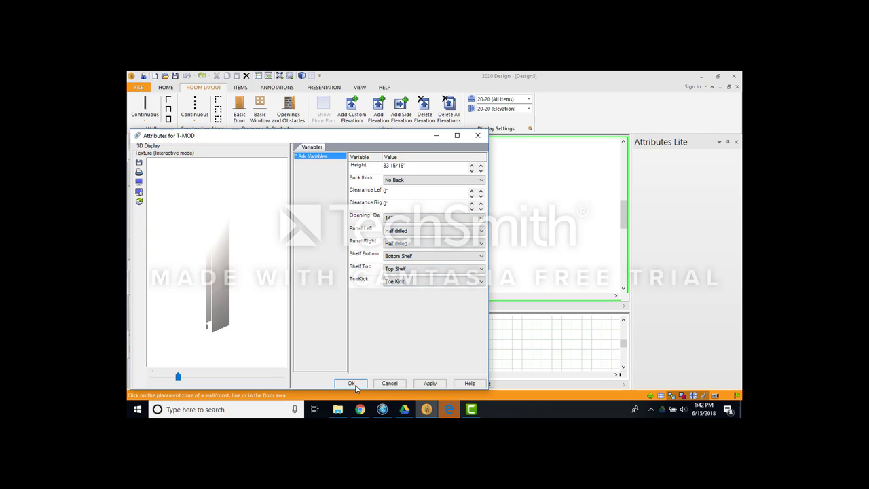
click(354, 385)
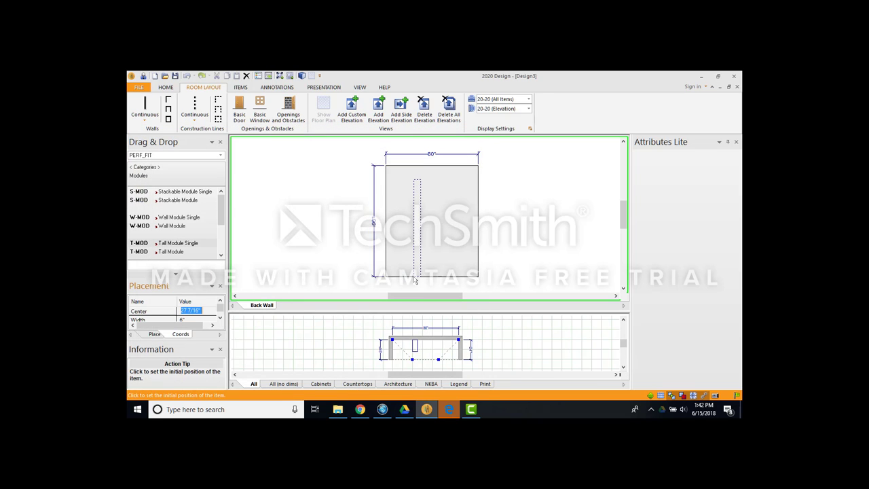
click(411, 280)
text(2)
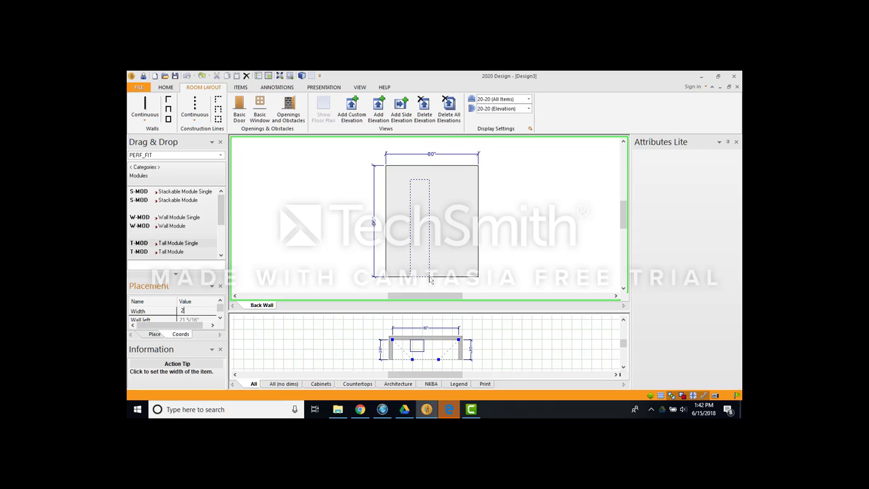
text(19.5)
key(Return)
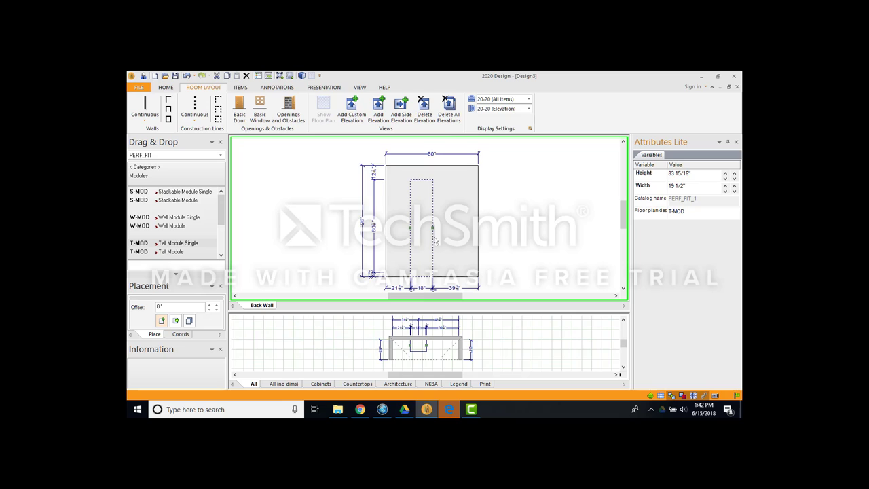
click(490, 339)
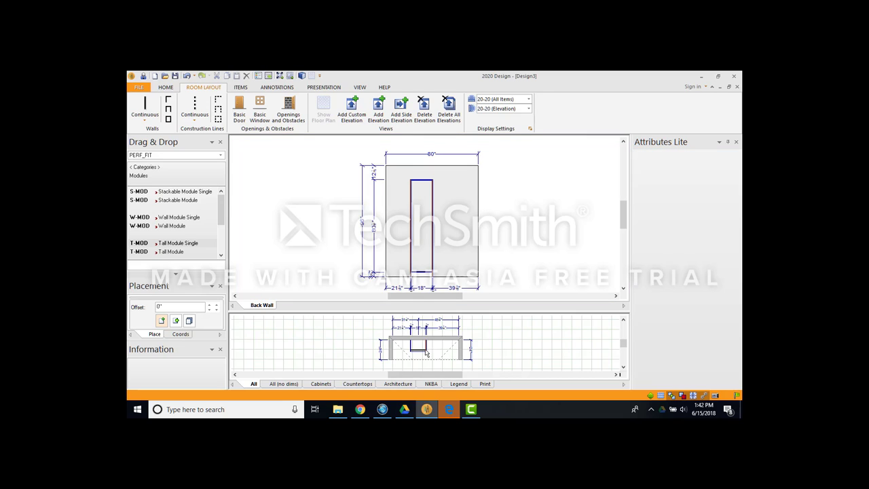
Center the tall module in the available space along the back wall.
mouse_move(421, 347)
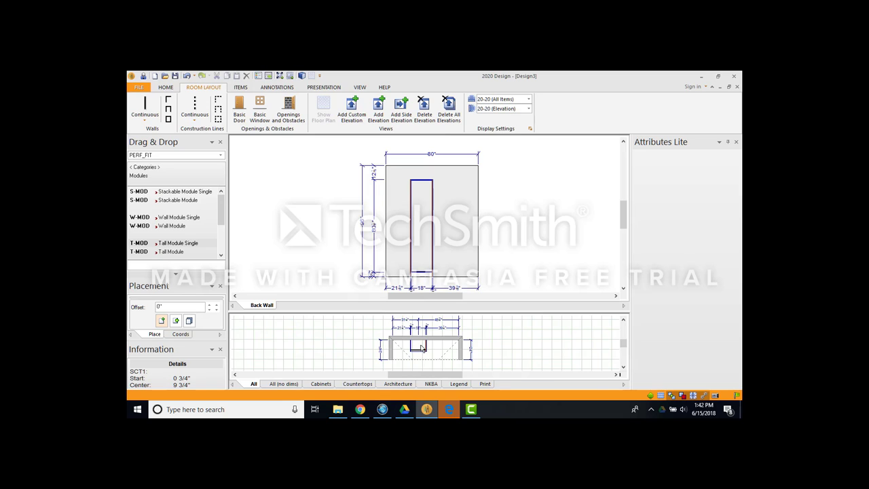
right_click(421, 347)
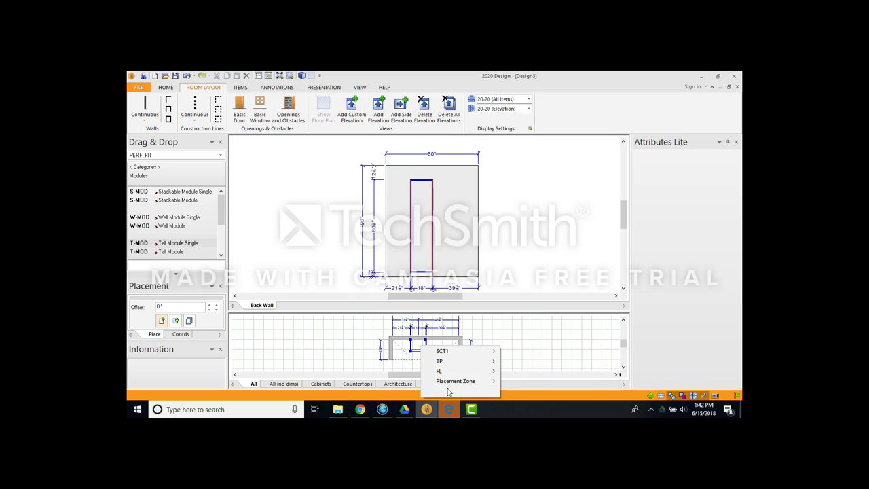
mouse_move(450, 392)
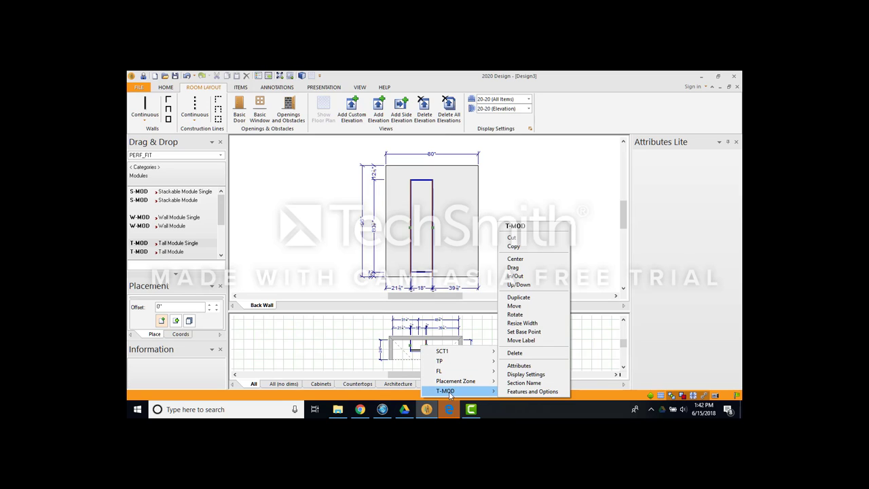
click(520, 259)
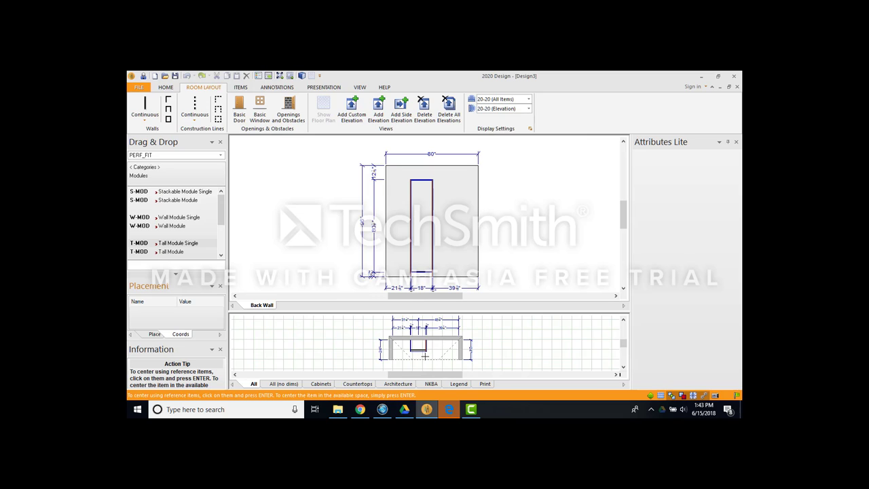
click(425, 356)
key(Return)
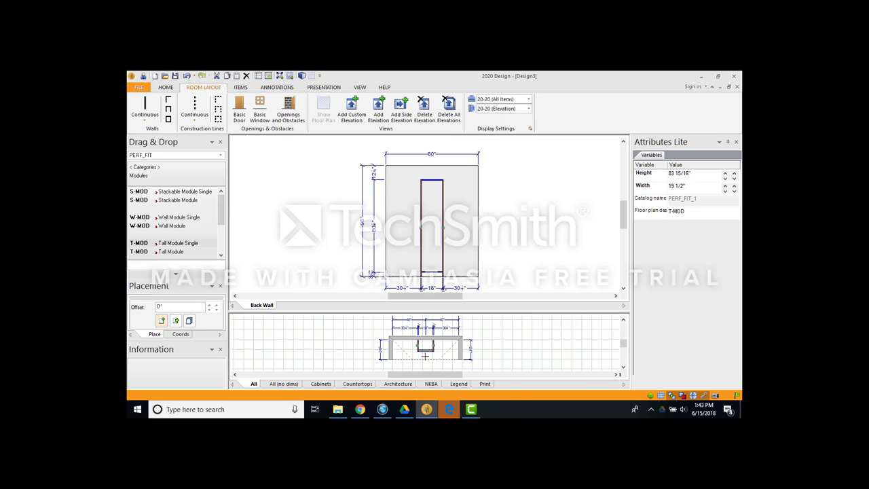
Configure a Wall Module Single with 1/4" left clearance, fully drilled left panel, right panel removed and Bottom with Rod as the bottom shelf.
click(187, 219)
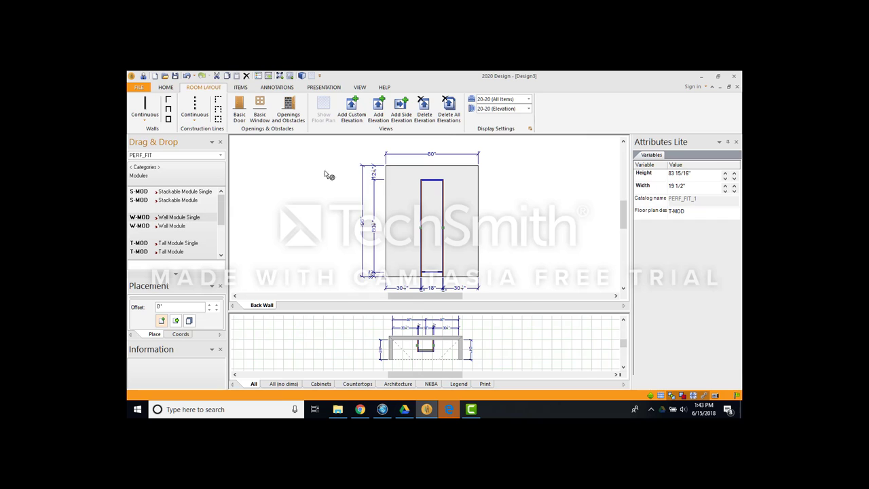
click(394, 196)
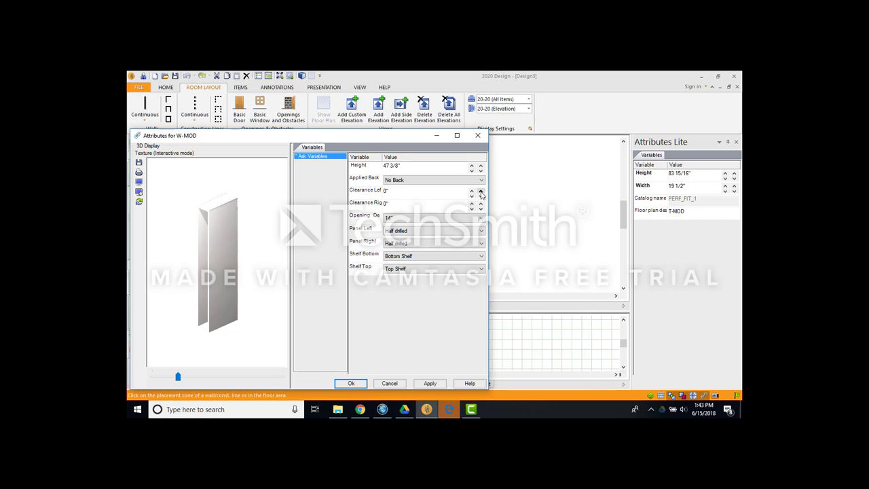
click(481, 192)
click(480, 192)
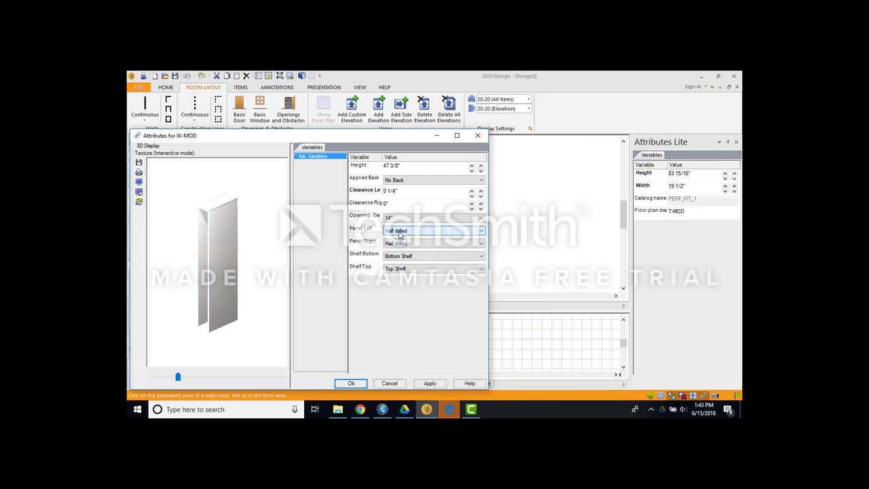
click(400, 232)
click(404, 248)
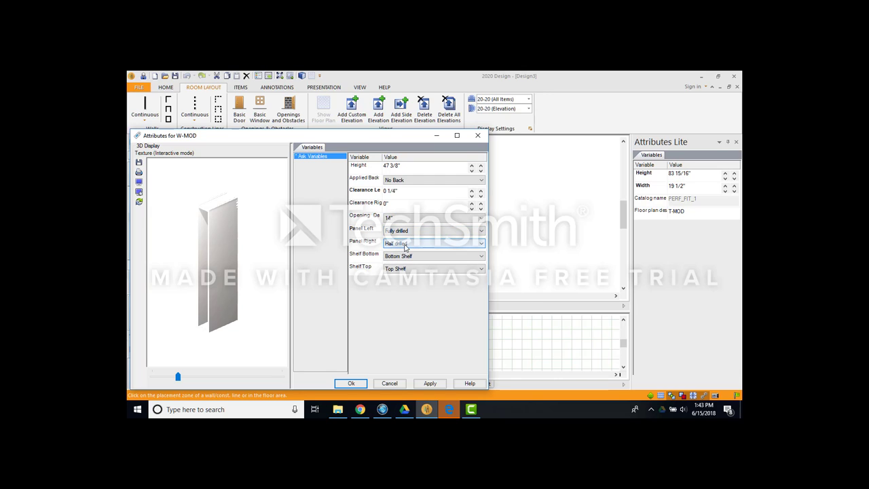
click(406, 247)
click(408, 270)
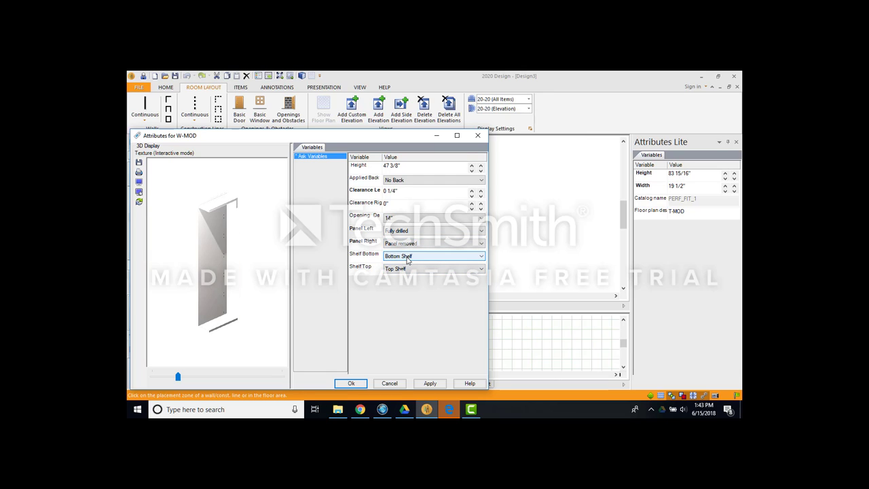
click(408, 259)
click(408, 276)
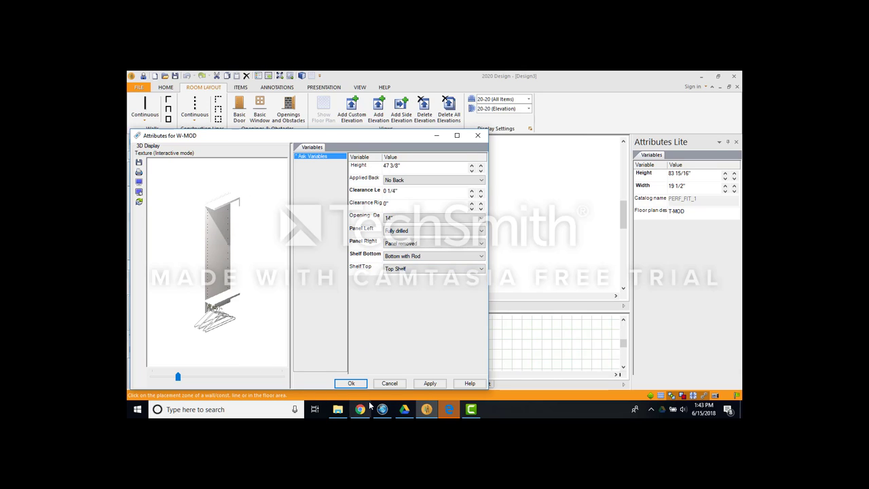
click(351, 383)
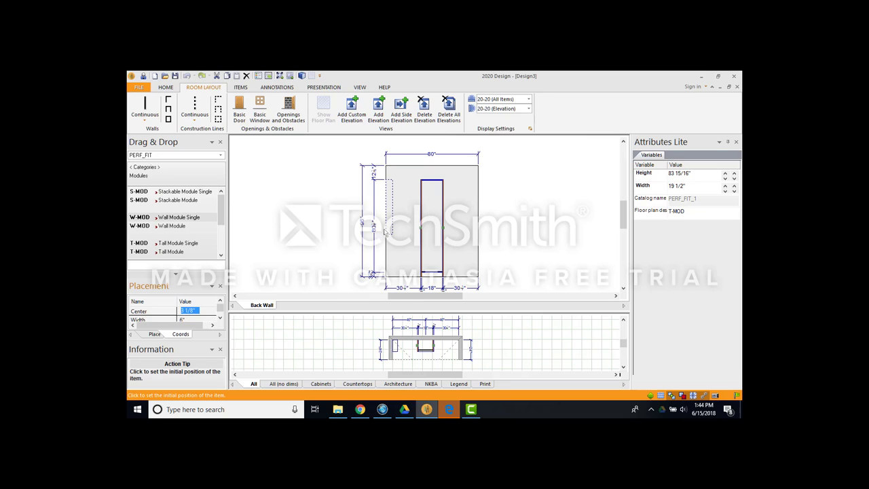
Place the wall module between the left wall and the tall module, 30" wide.
click(385, 231)
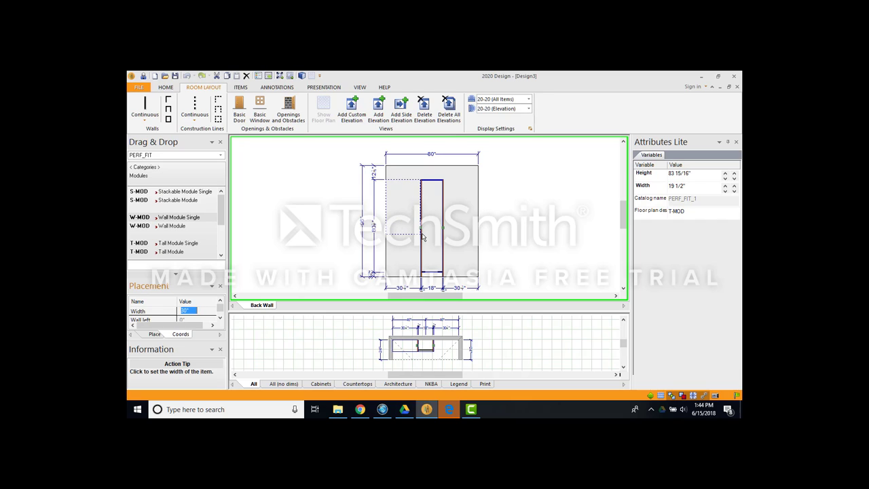
click(421, 234)
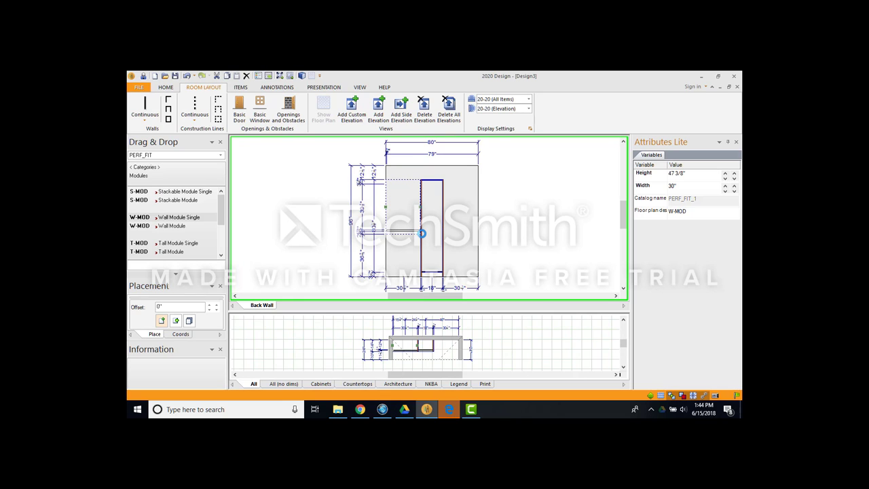
click(403, 252)
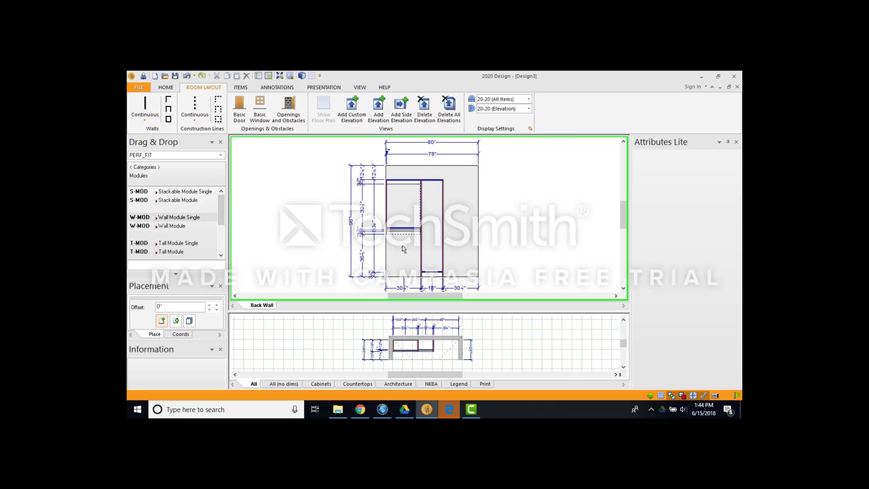
Start another Wall Module Single on the right side of the tall module and set its height to 27 1/4".
scroll(403, 249, up, 5)
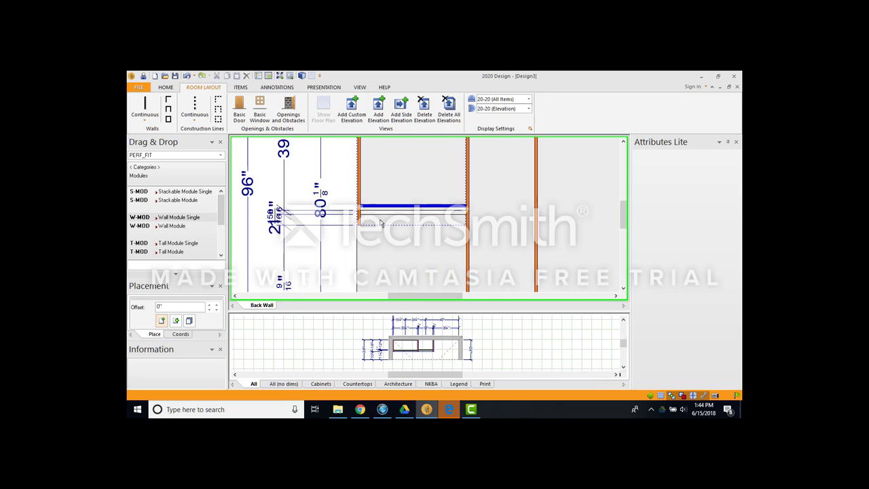
scroll(364, 224, up, 3)
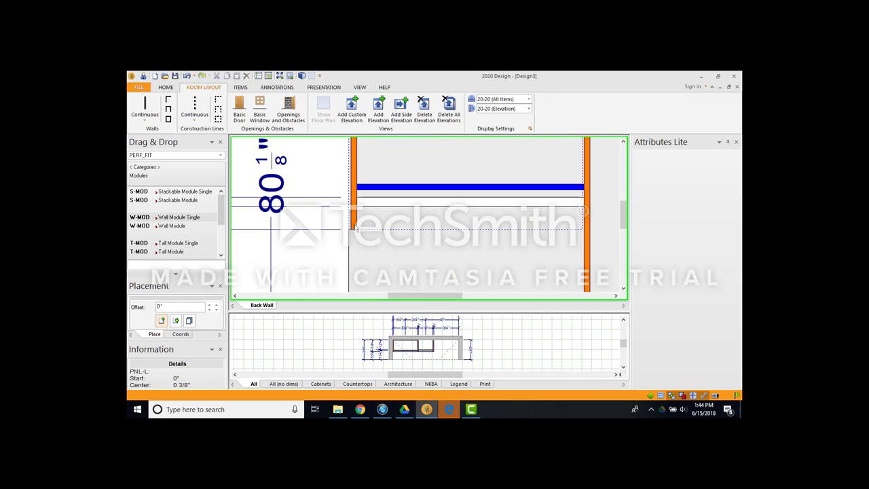
click(351, 226)
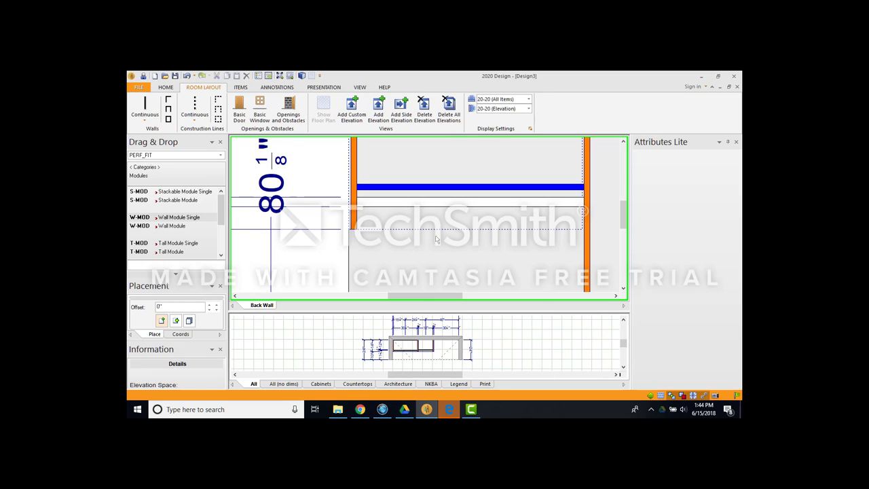
scroll(448, 247, down, 4)
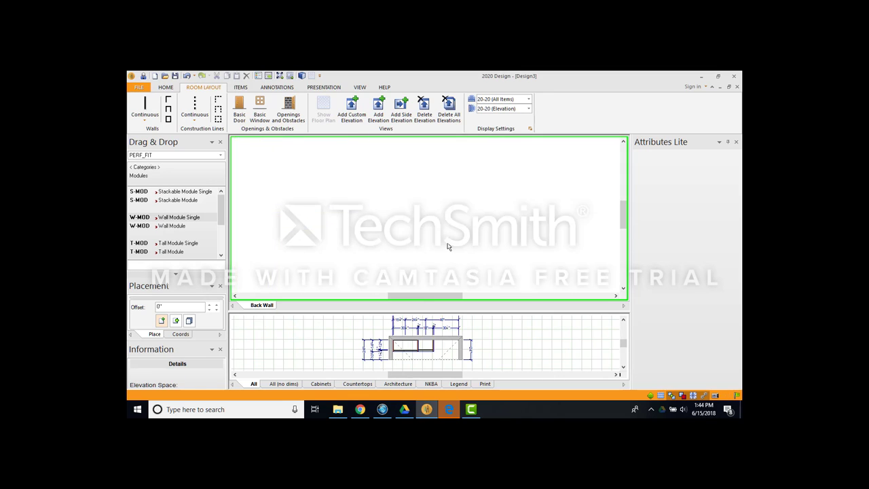
scroll(448, 246, down, 2)
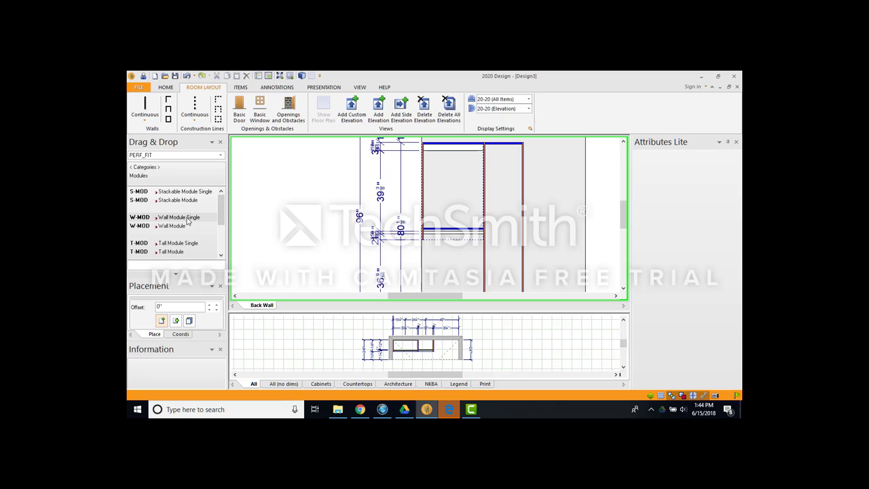
click(187, 217)
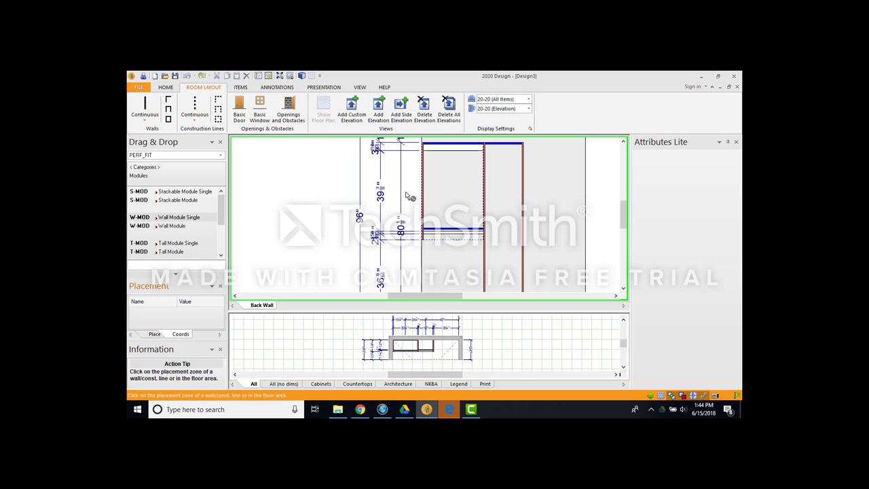
click(530, 175)
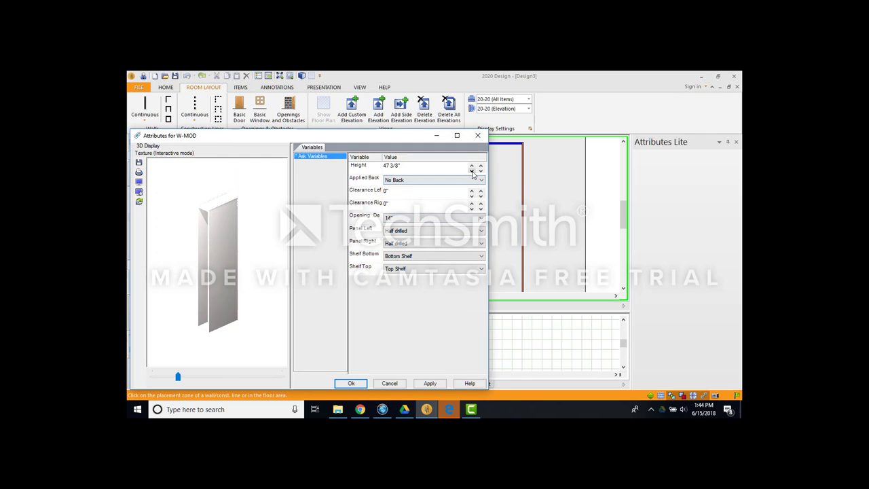
click(471, 170)
click(472, 171)
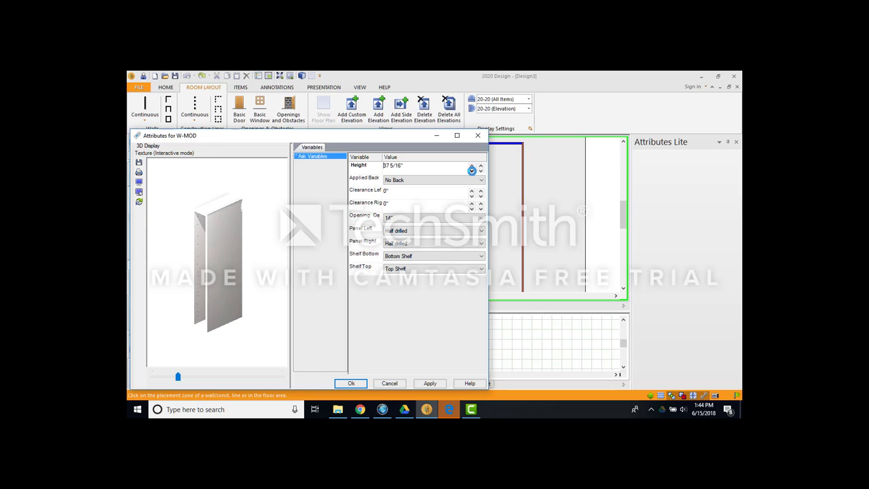
click(472, 170)
click(472, 170)
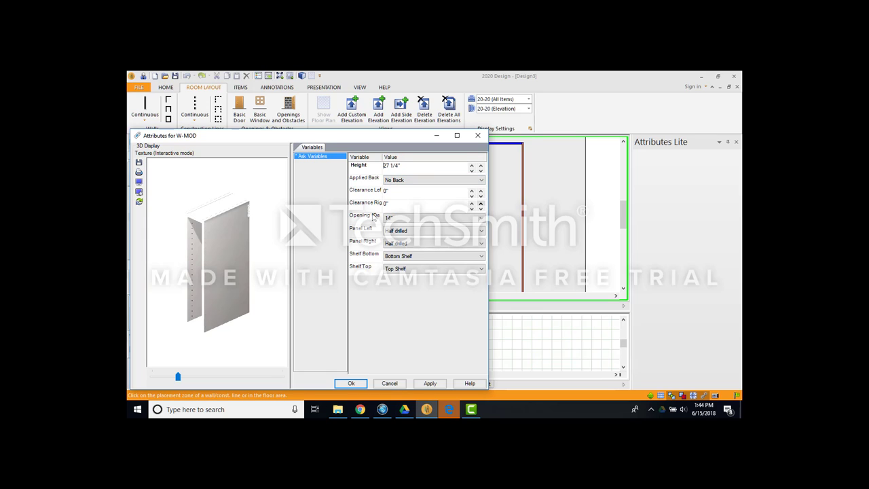
Configure the wall module with 1/4" right clearance, left panel removed, fully drilled right panel and Bottom with Rod as the bottom shelf.
click(481, 204)
click(431, 234)
click(428, 257)
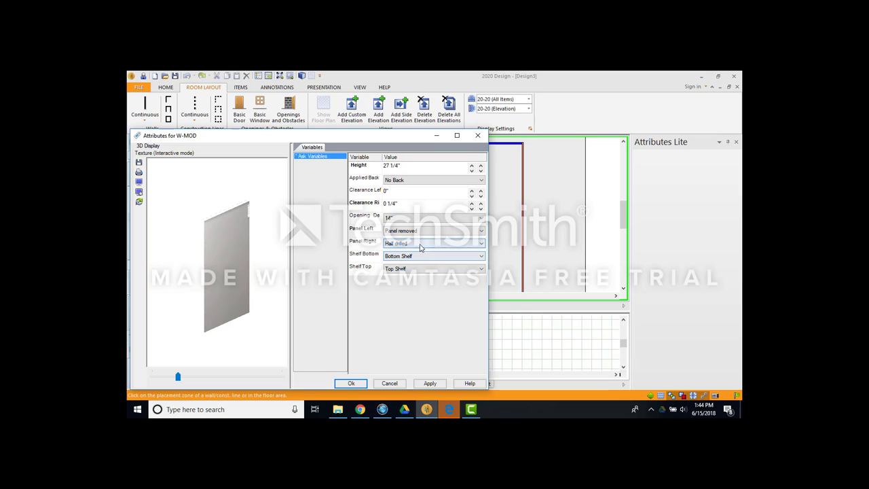
click(421, 243)
click(418, 261)
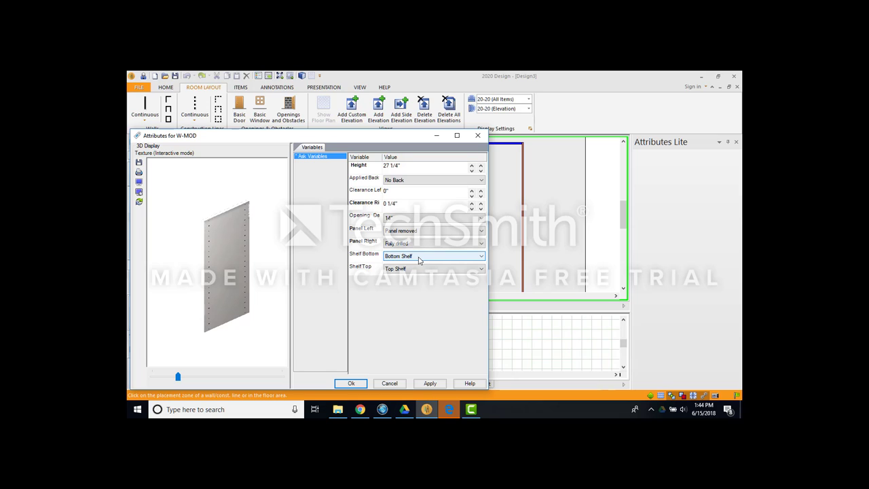
click(419, 257)
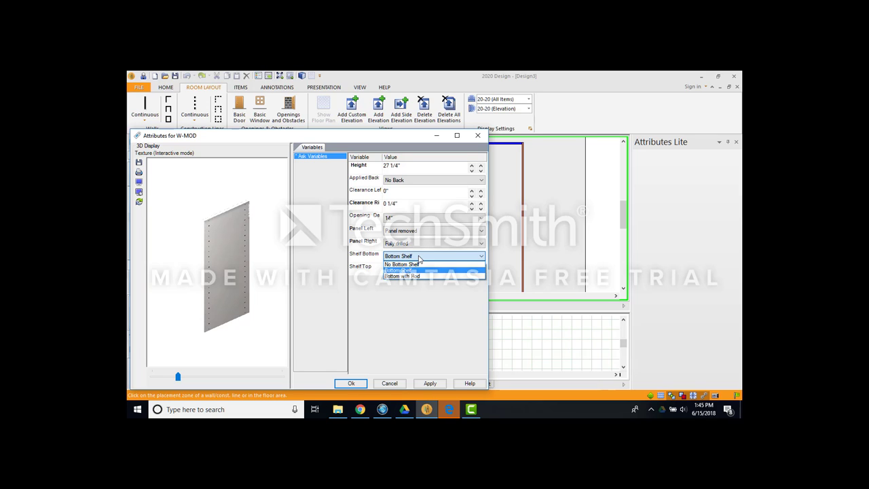
click(417, 279)
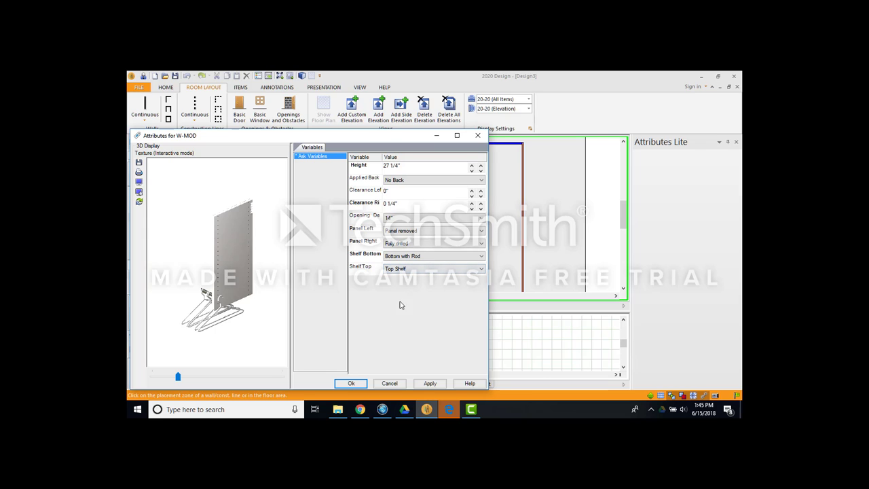
click(362, 387)
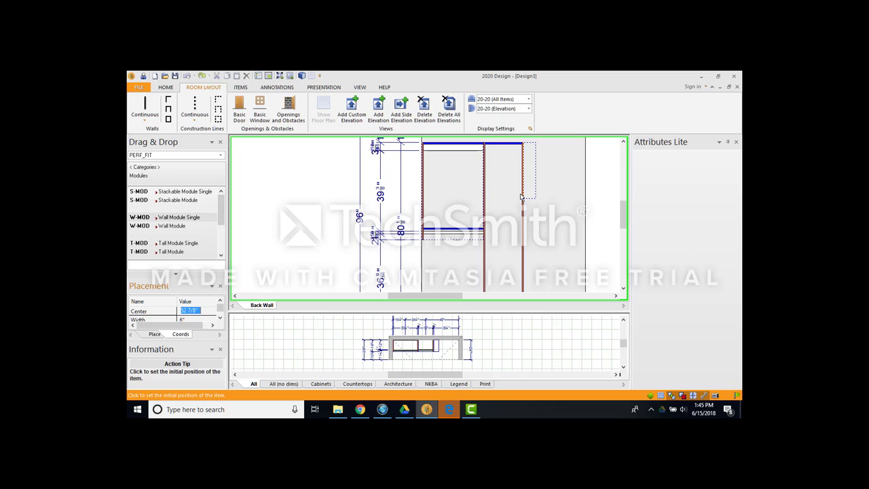
Place the wall module between the tall module and the right wall, 30" wide.
click(522, 197)
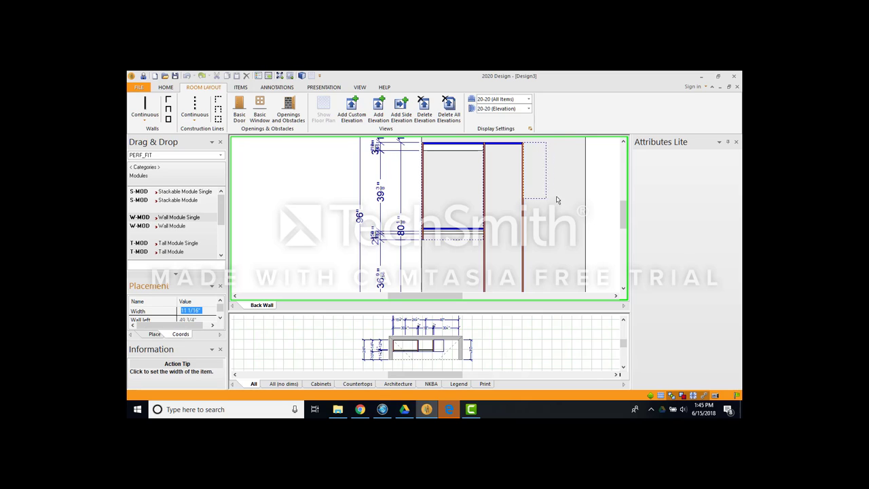
click(590, 198)
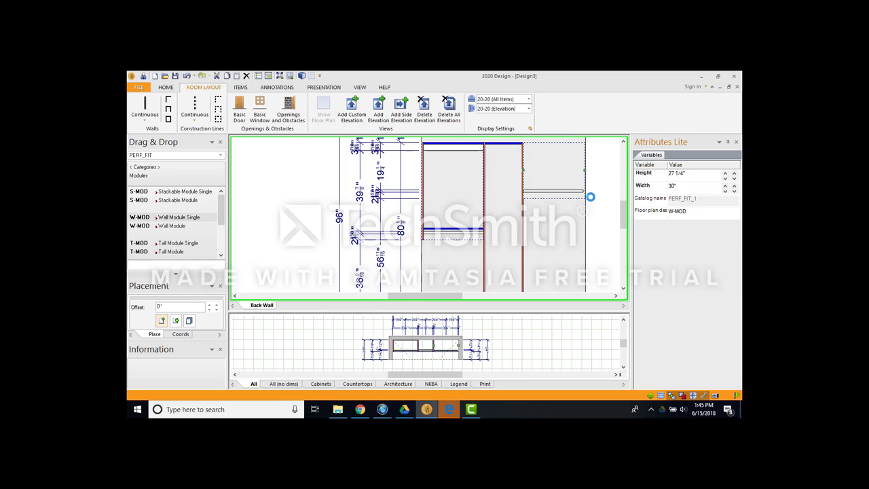
click(579, 210)
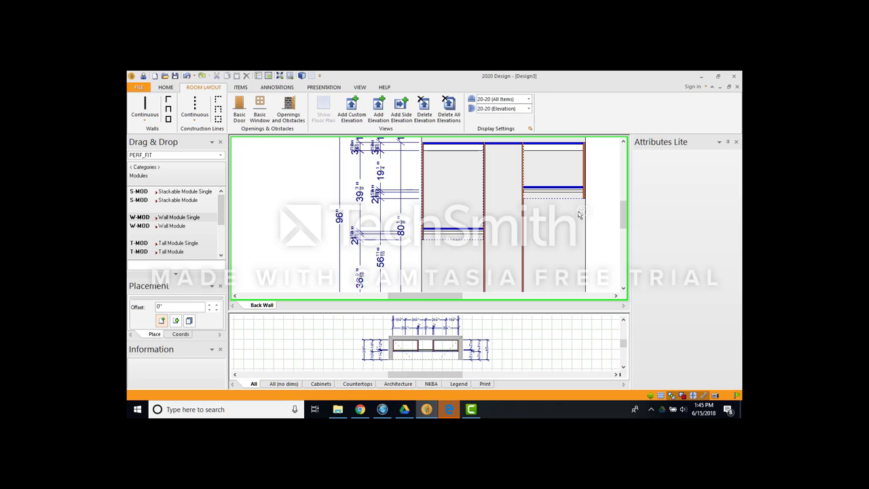
scroll(579, 214, up, 3)
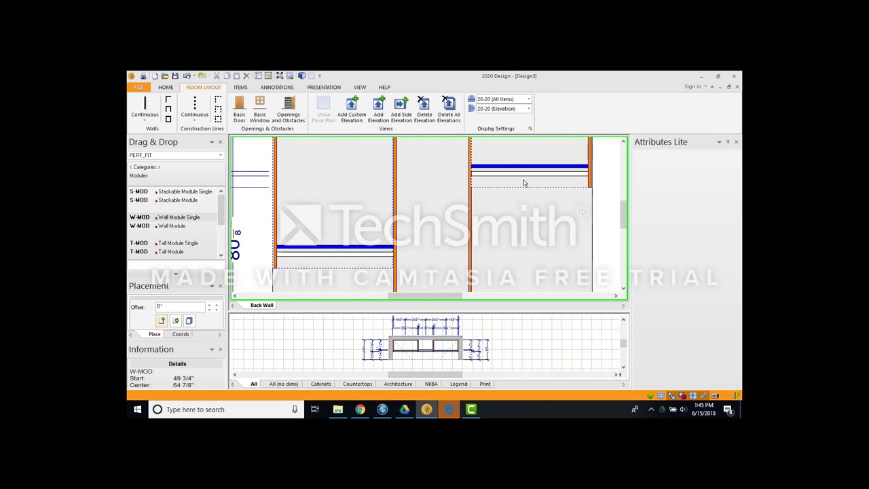
scroll(514, 181, down, 4)
scroll(512, 181, down, 2)
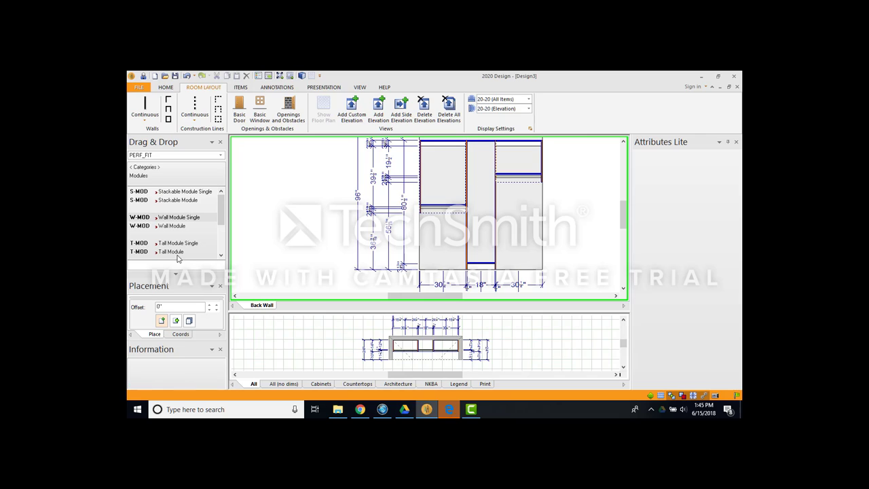
Add an Oval Rod accessory beneath the top shelf of the left wall module.
click(152, 169)
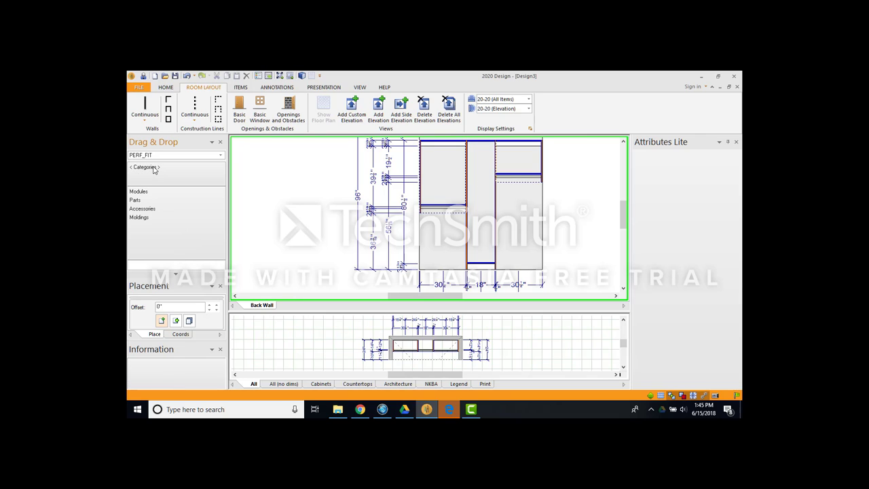
click(141, 208)
click(136, 235)
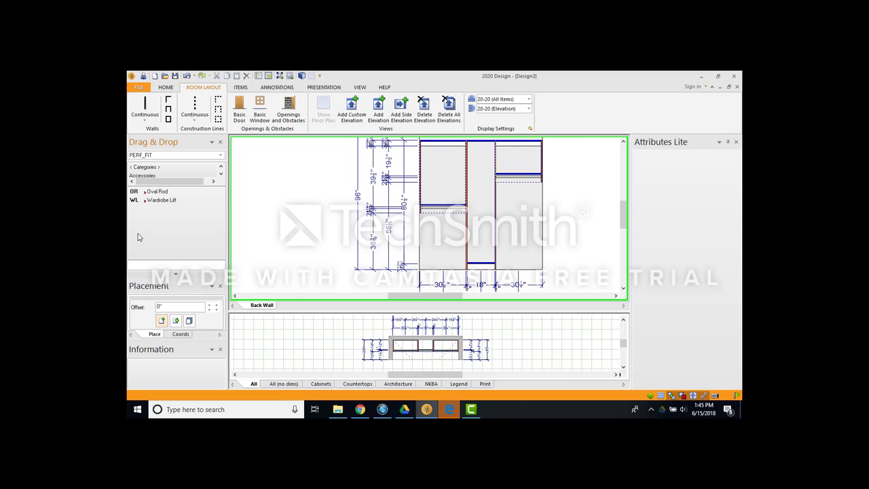
click(157, 192)
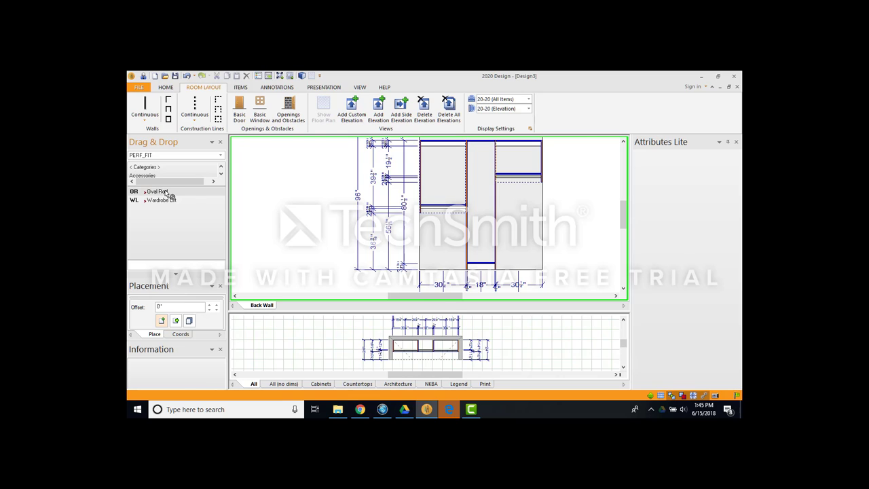
click(437, 151)
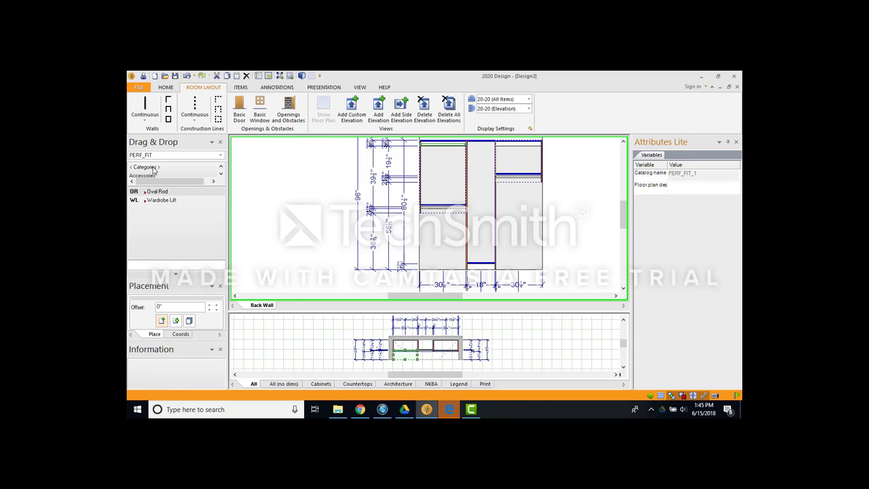
Place a Shelf Adjustable part inside the right wall module, about 71" above the floor.
click(145, 167)
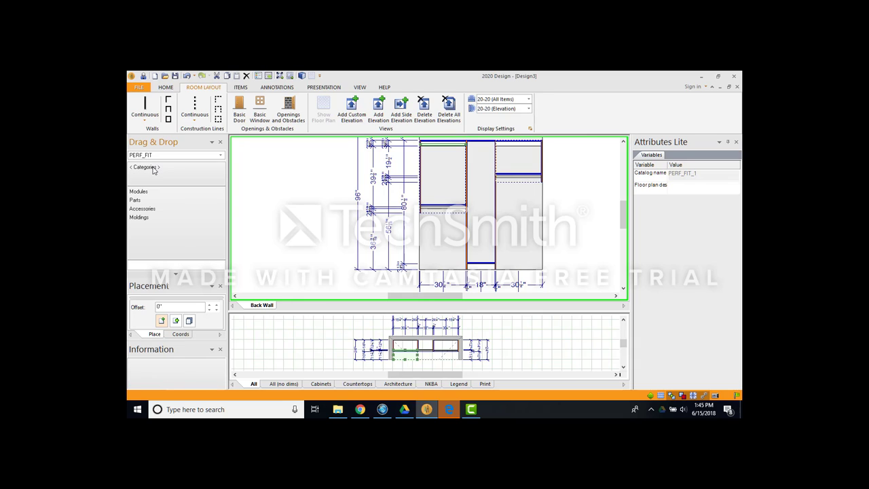
click(135, 201)
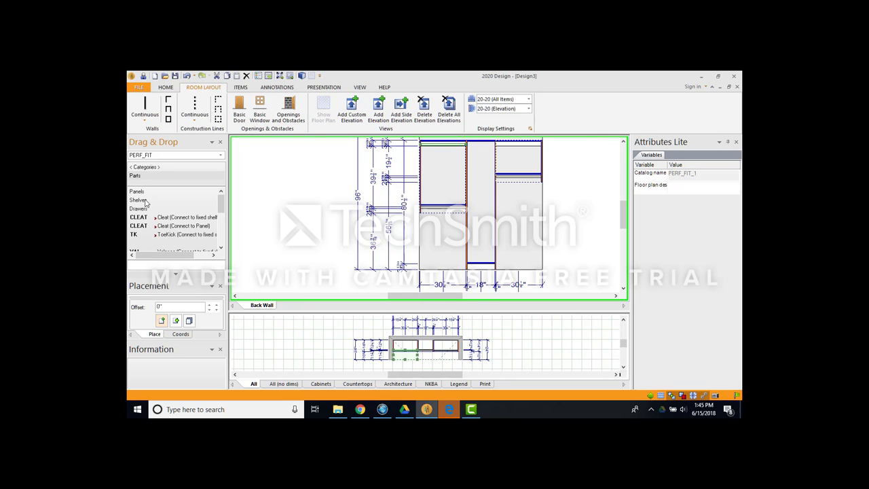
click(144, 201)
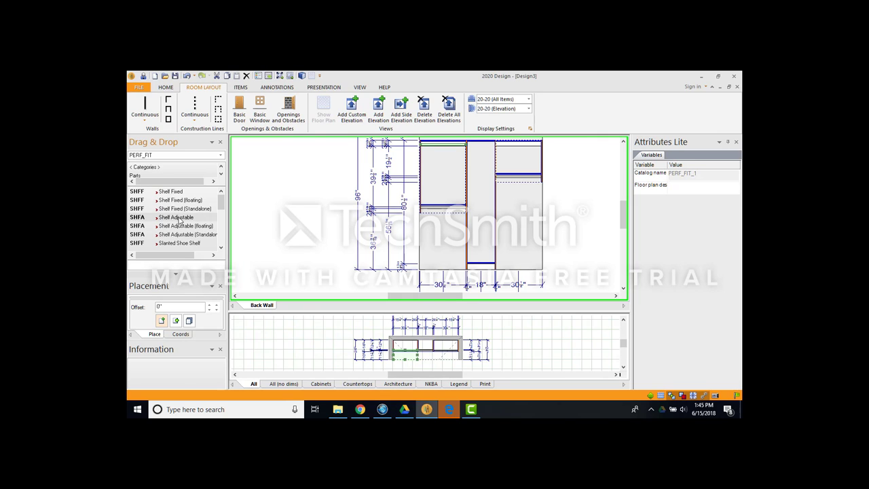
click(178, 217)
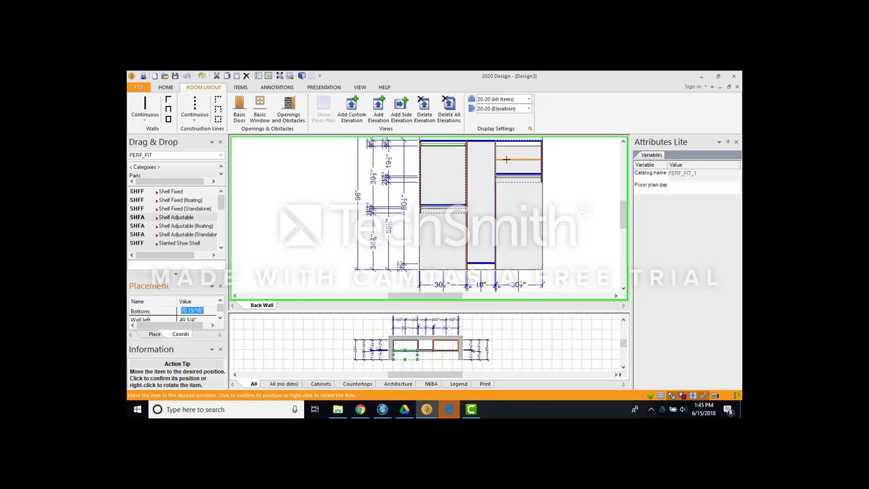
click(507, 159)
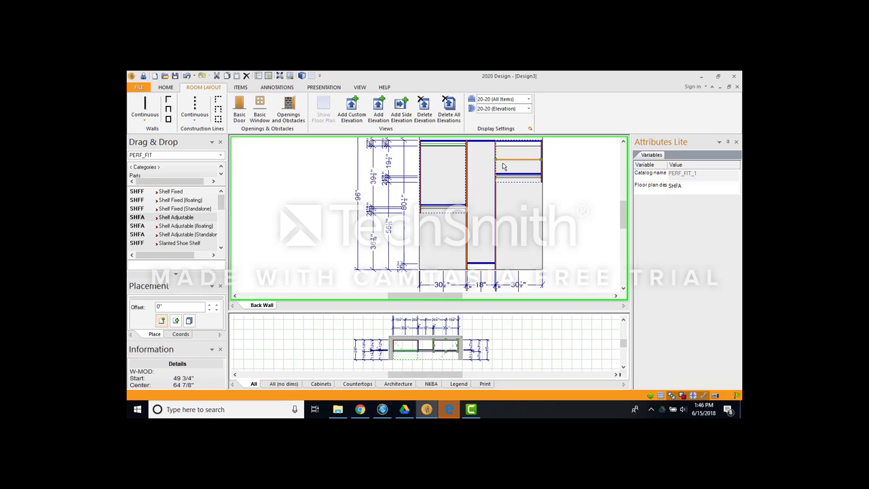
Place a Shelf Fixed part inside the tall module, about 42 7/8" above the floor.
click(178, 193)
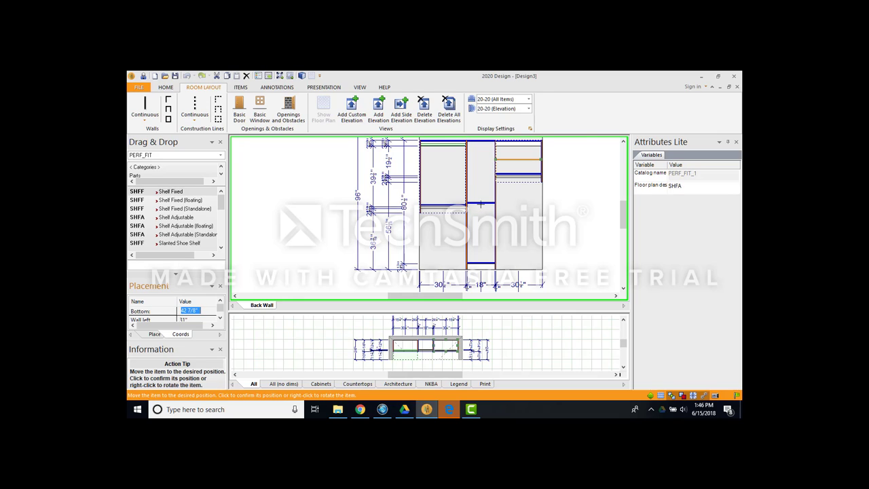
click(481, 205)
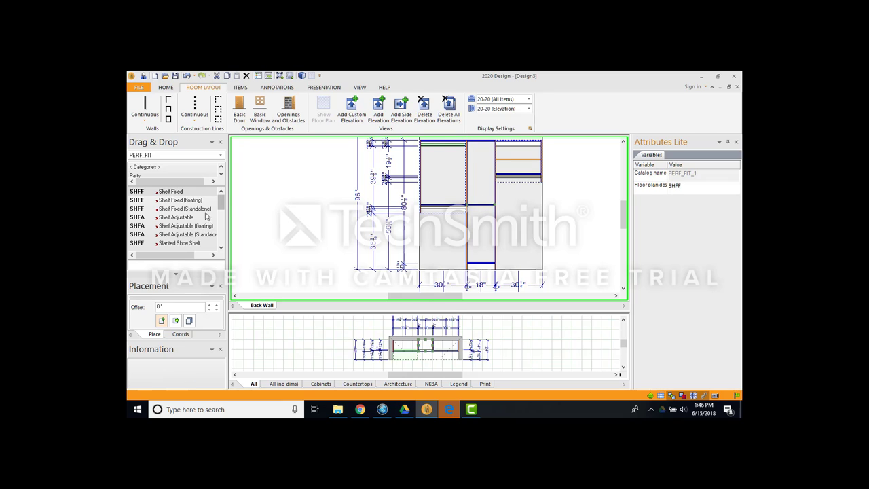
Place three Shelf Adjustable parts inside the tall module above the middle fixed shelf, the highest at about 72 3/16".
click(178, 217)
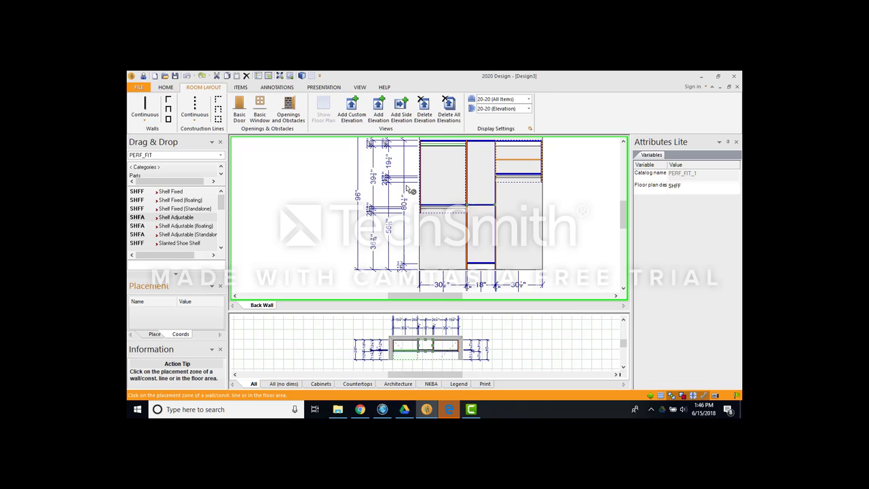
click(482, 156)
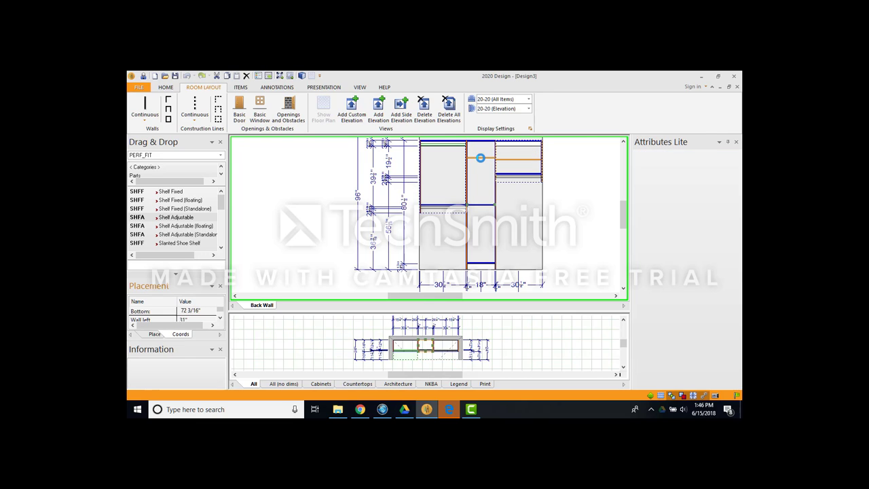
click(181, 216)
click(478, 179)
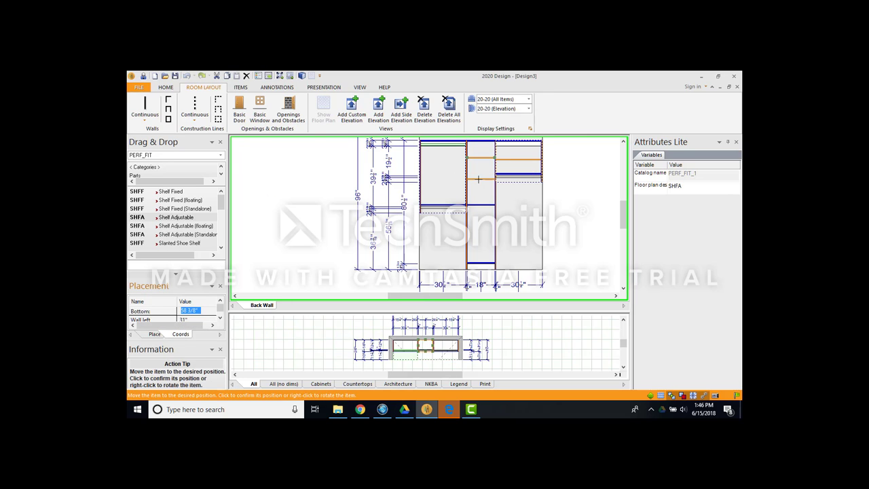
click(478, 178)
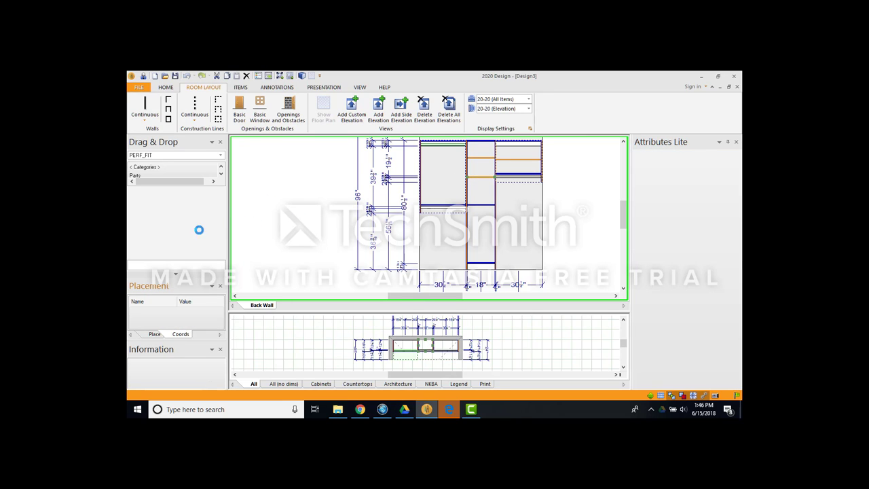
click(180, 217)
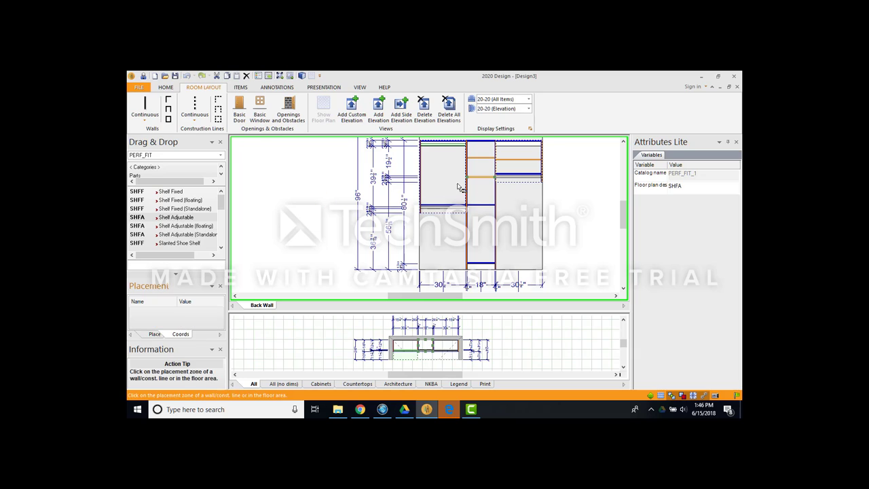
click(478, 196)
Move the second adjustable shelf of the tall module's upper section slightly higher to even out the spacing.
click(475, 180)
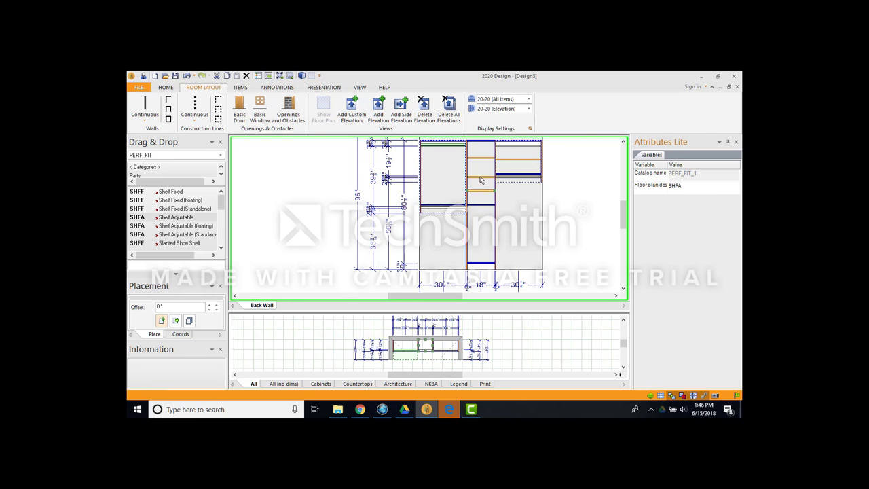
drag(480, 180, 480, 177)
click(481, 174)
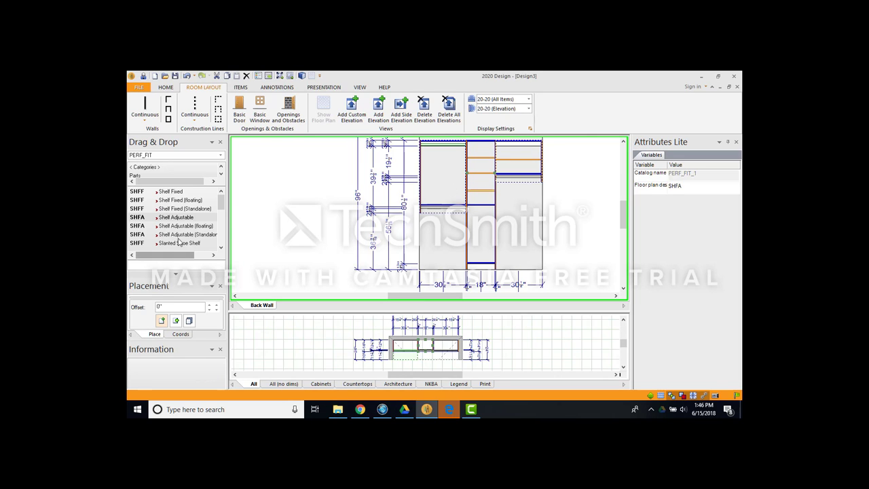
Place three Shelf Adjustable parts inside the tall module between the bottom shelf and the middle fixed shelf.
click(176, 218)
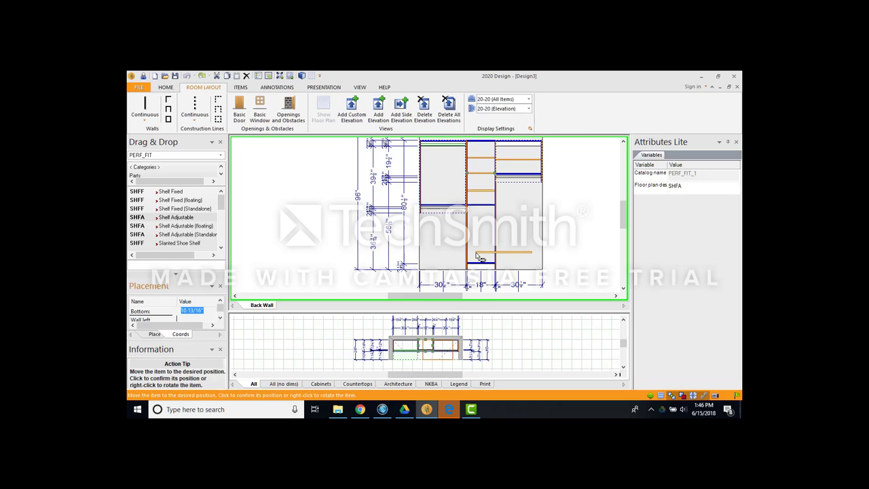
click(475, 250)
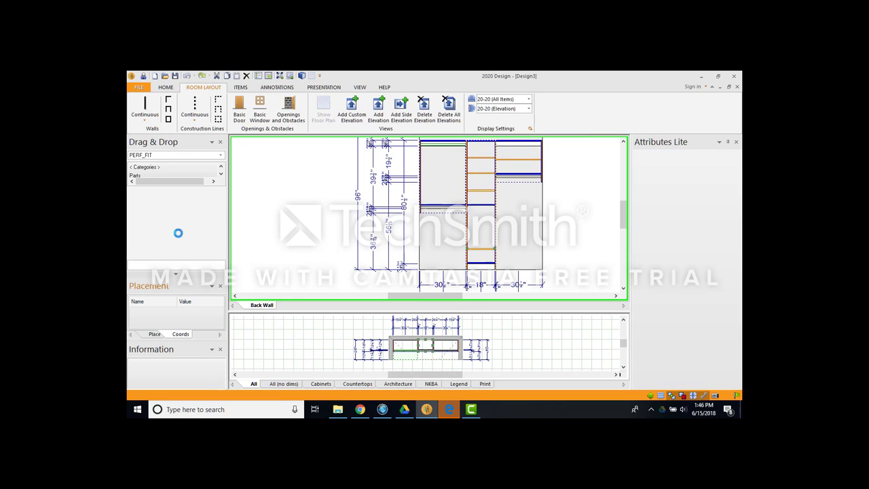
click(175, 218)
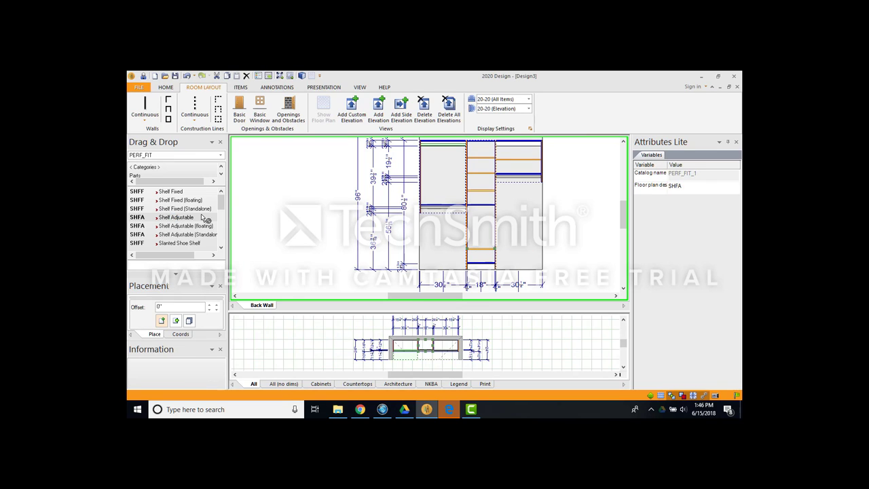
click(479, 234)
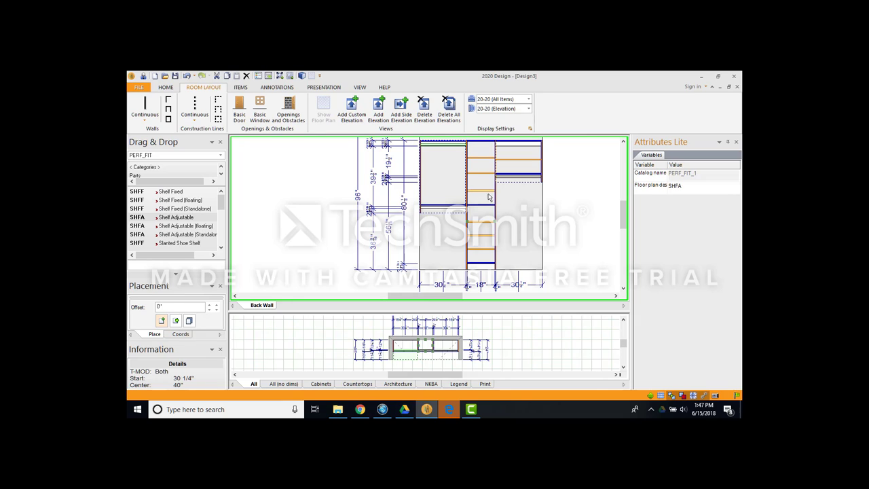
Open the design in the 2020 Rendering Module and orbit the 3D closet to a front view.
scroll(490, 195, down, 1)
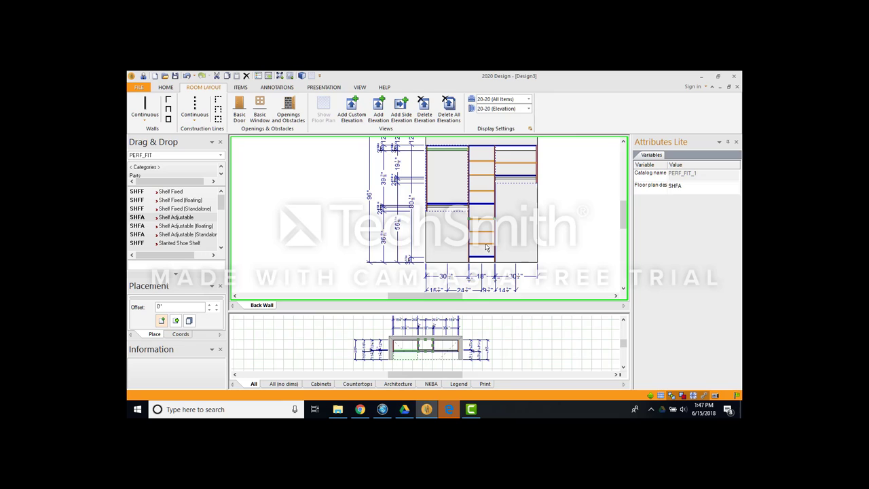
click(494, 335)
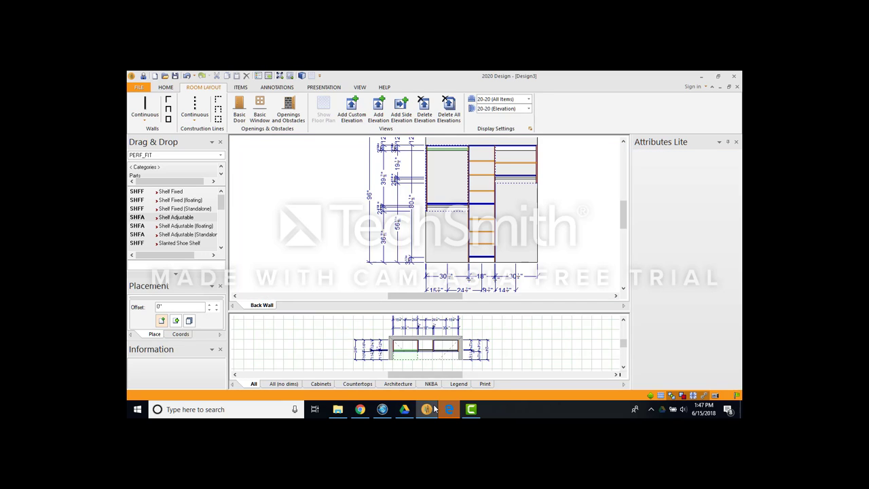
mouse_move(425, 414)
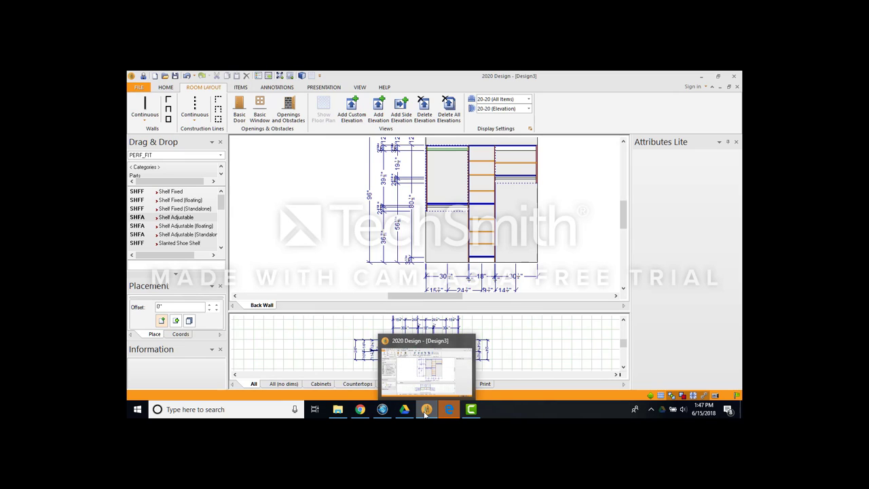
click(425, 411)
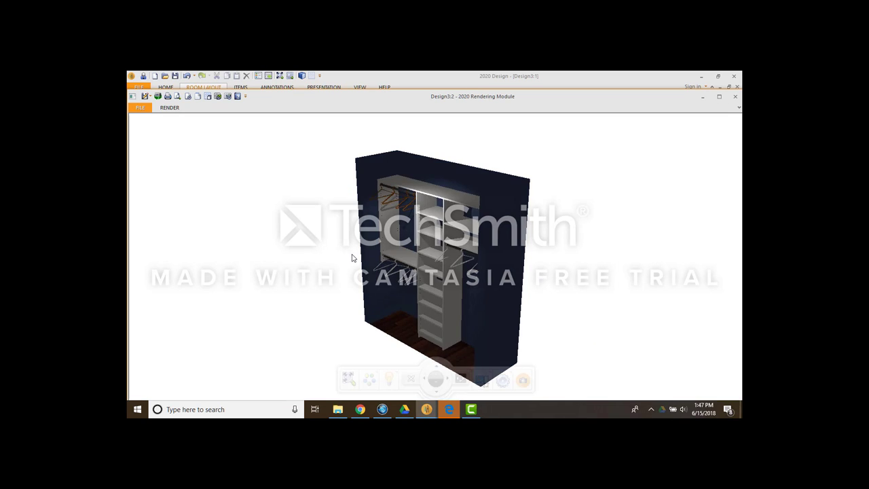
drag(359, 265, 448, 219)
scroll(370, 245, up, 2)
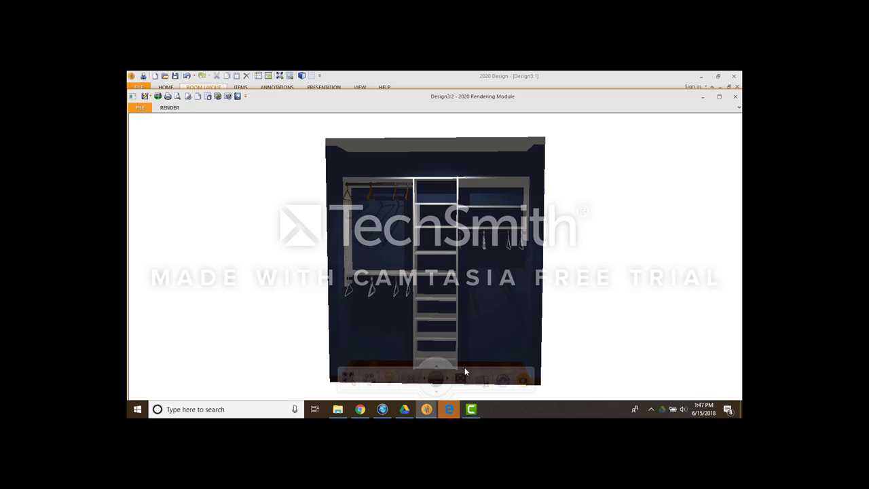
Return to the 2020 Design floor plan and set the height of the right side wall, Wall 3, to 1'.
mouse_move(431, 413)
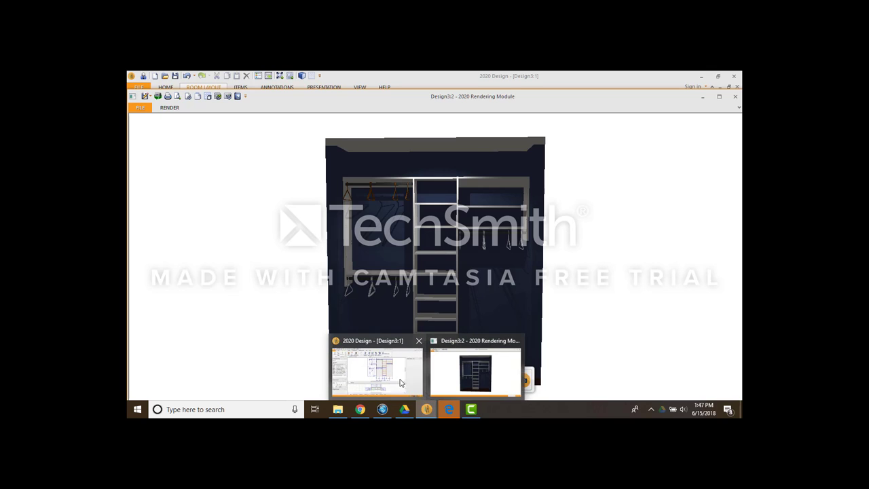
click(404, 385)
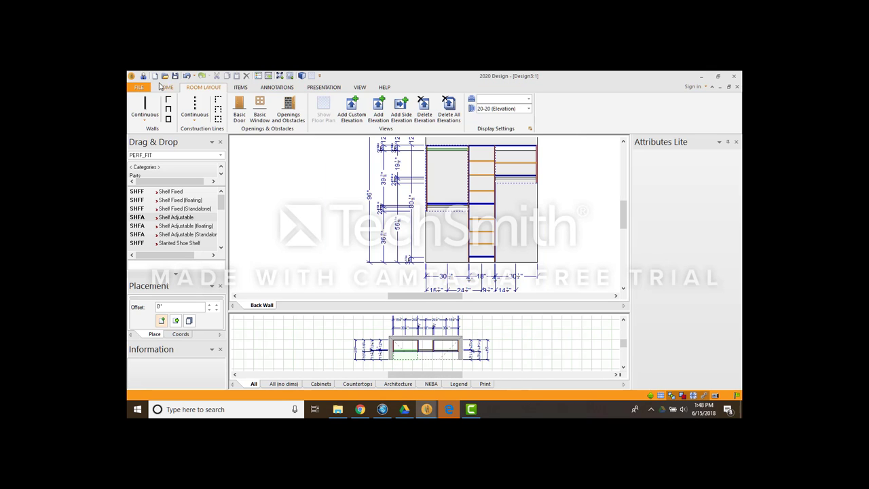
click(460, 348)
right_click(460, 347)
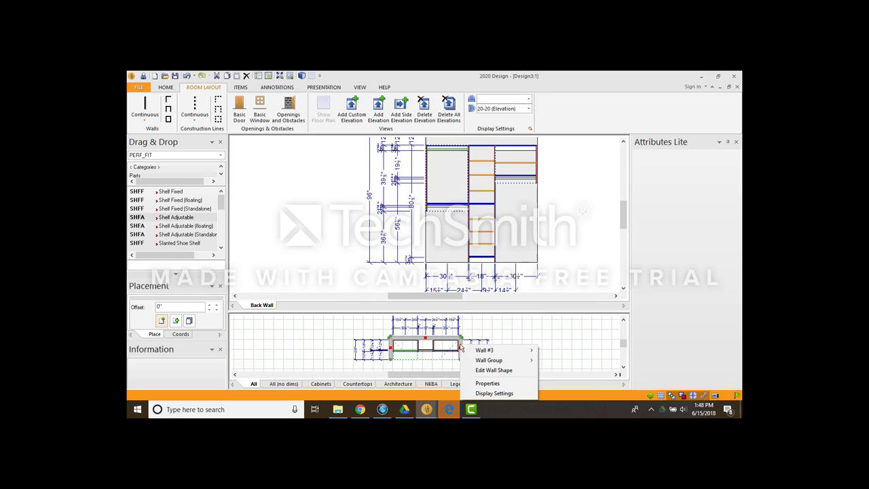
mouse_move(478, 350)
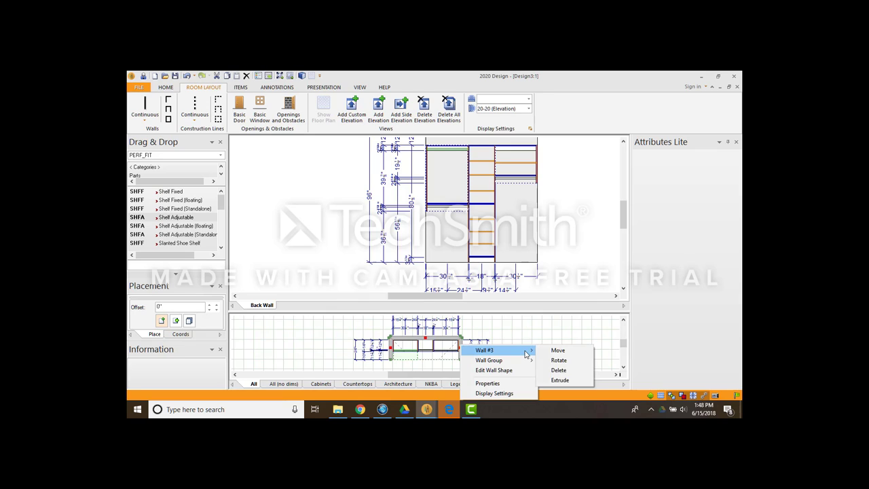
click(514, 385)
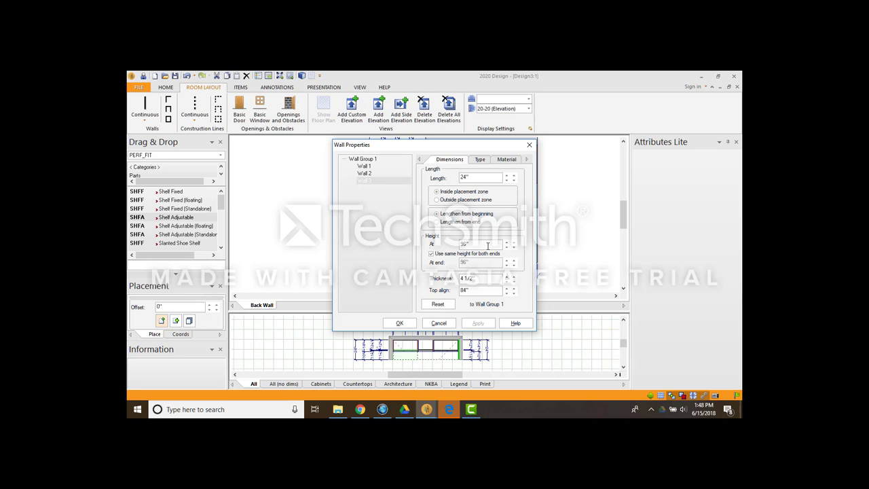
drag(468, 244, 459, 249)
text(1')
click(412, 324)
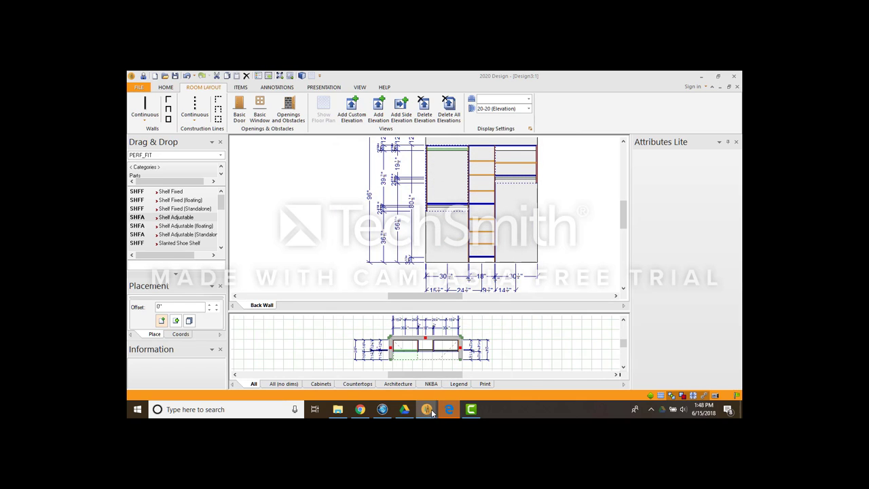
Switch back to the 2020 Rendering Module and orbit the closet to view its interior across the lowered right wall.
mouse_move(428, 409)
click(473, 366)
drag(487, 313, 442, 316)
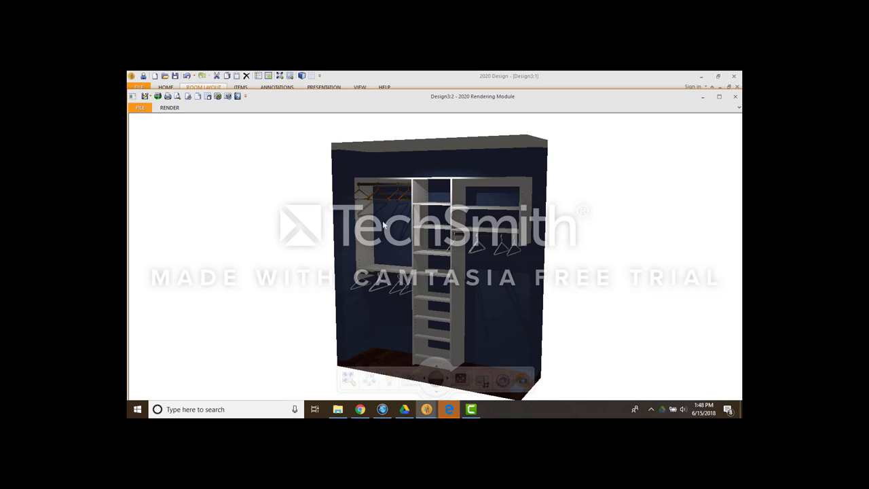
drag(438, 291, 455, 280)
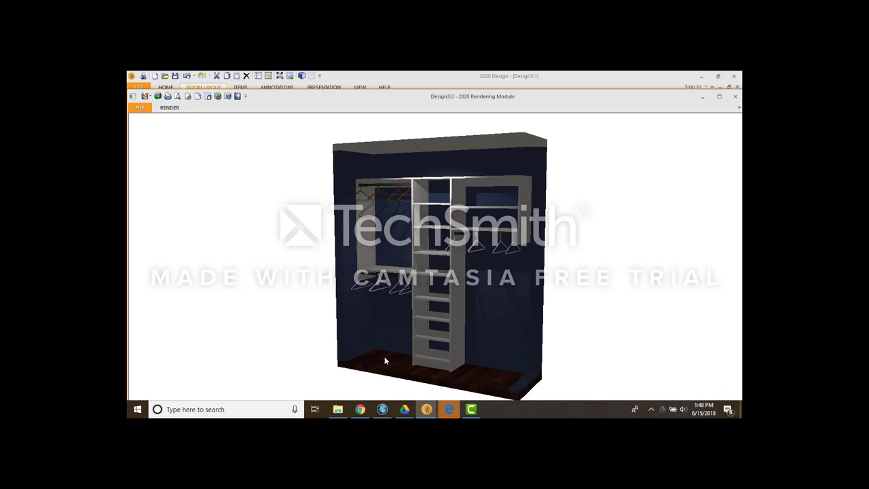
mouse_move(384, 361)
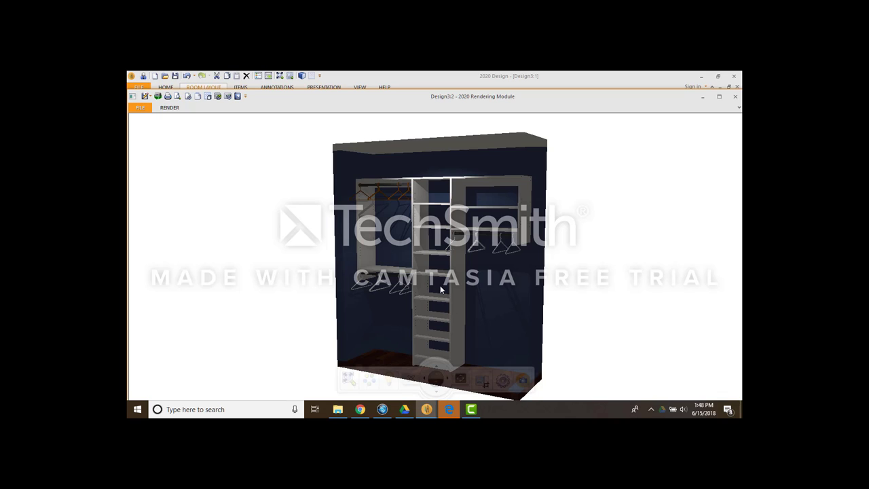
mouse_move(414, 360)
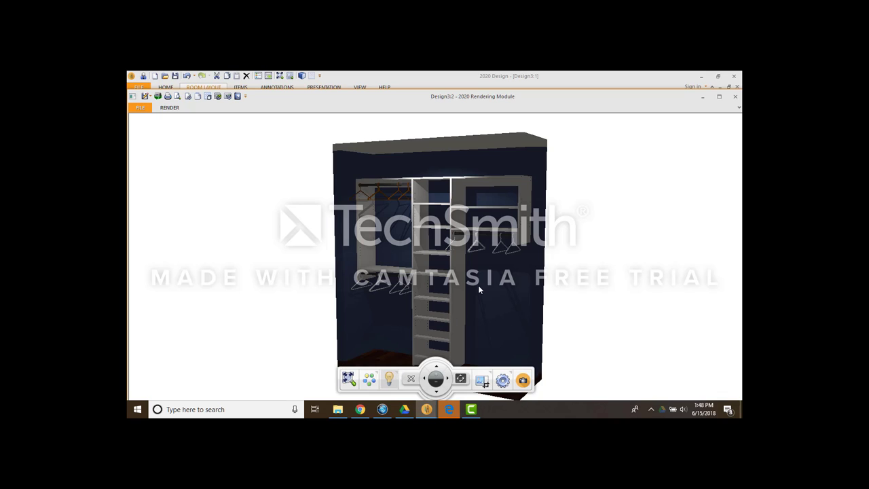
Raise the auto lighting intensity of the scene light in the rendering.
click(389, 382)
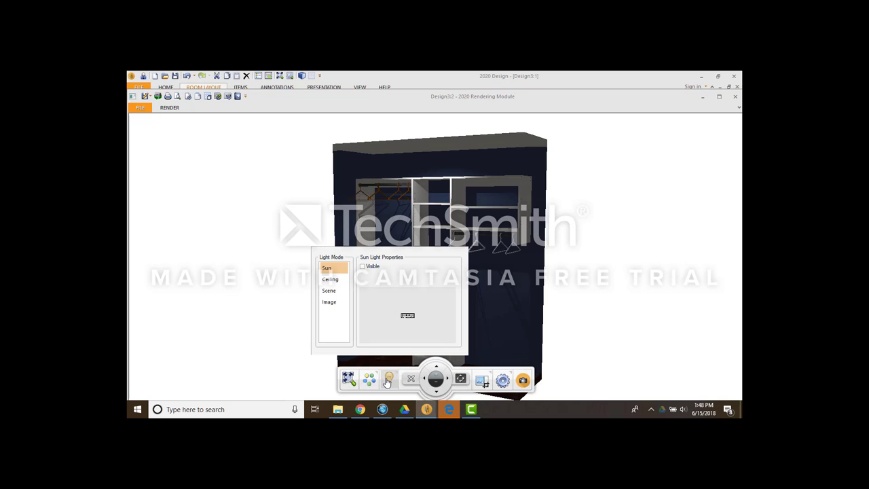
click(333, 291)
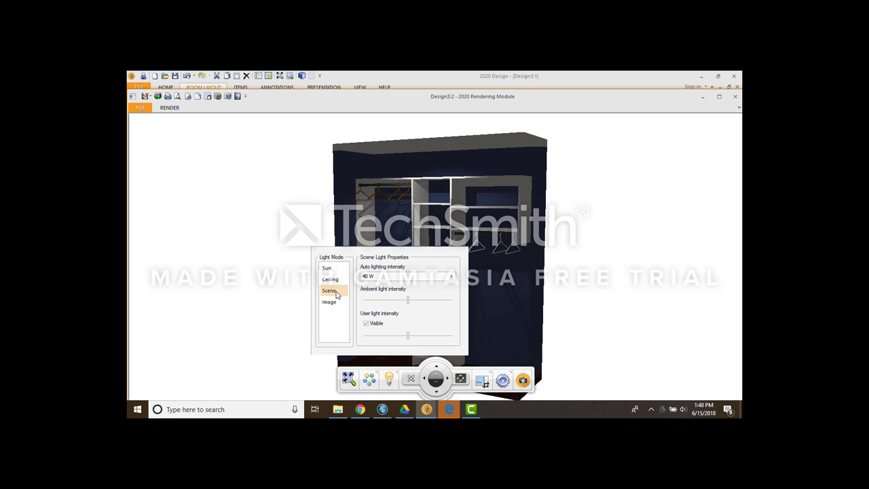
click(450, 276)
click(425, 314)
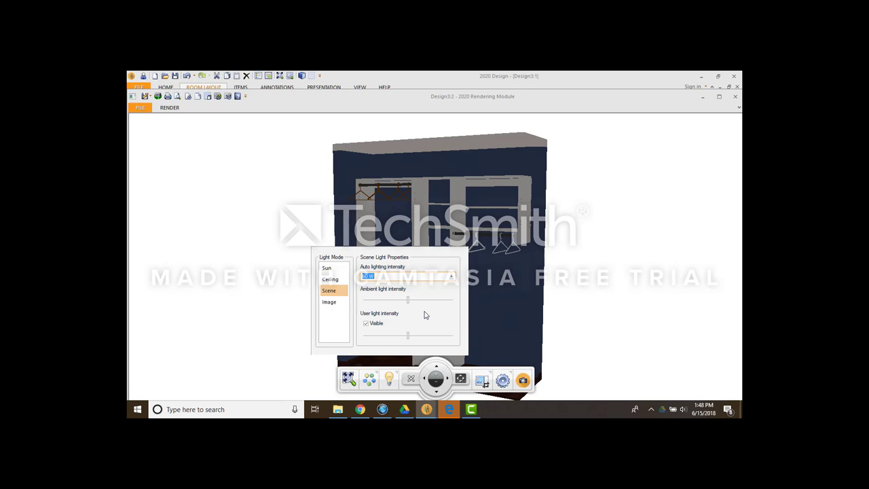
click(485, 290)
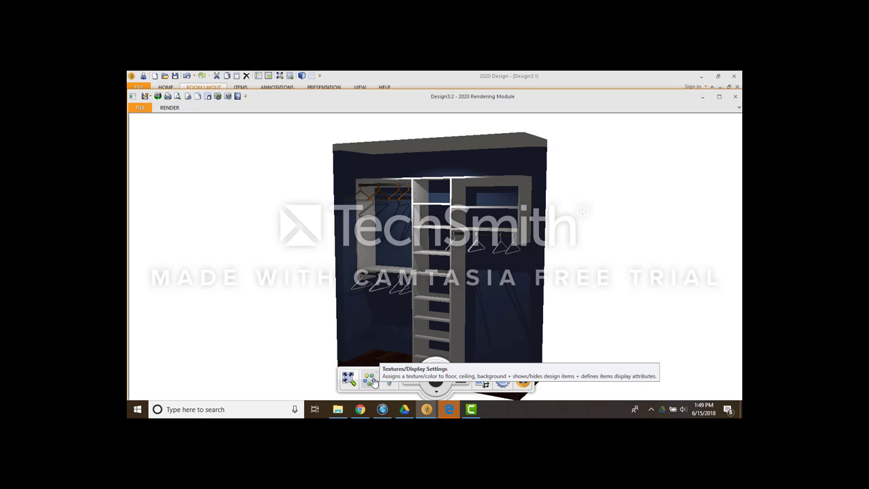
Hide the ceiling in the rendering's texture and display settings.
click(370, 383)
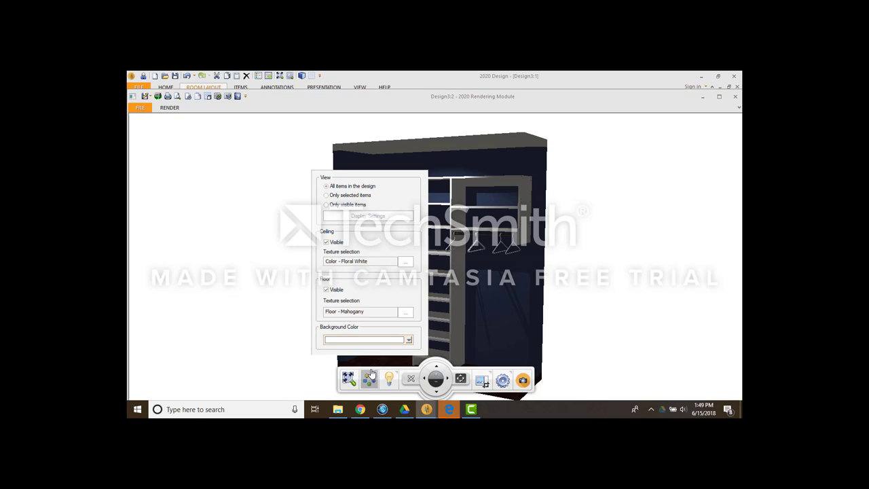
click(325, 243)
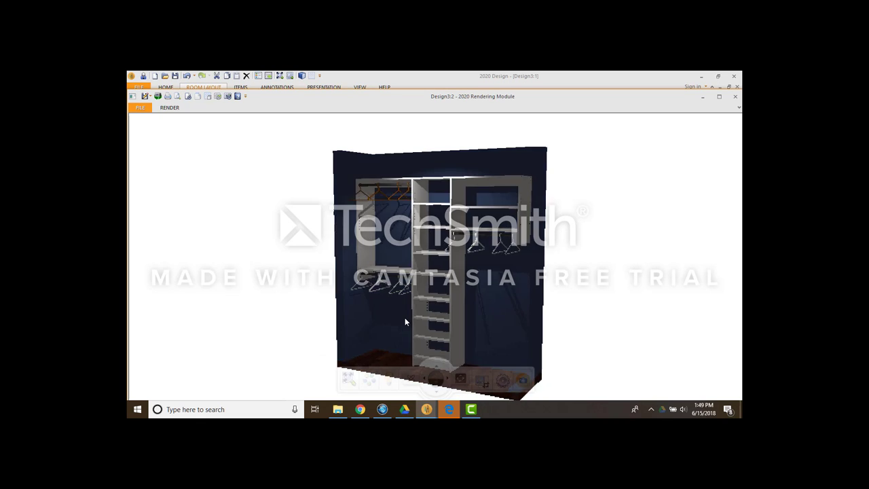
mouse_move(464, 366)
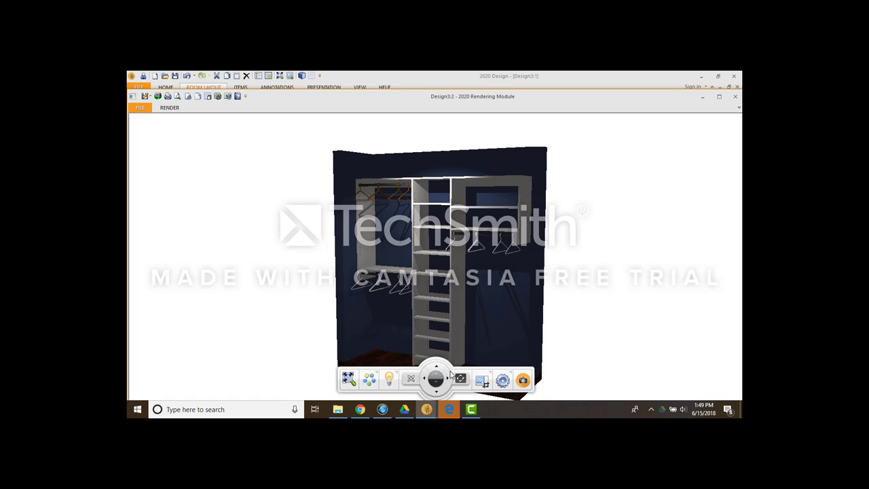
Turn on the ceiling light of the rendering with a light intensity of 40 W.
click(390, 380)
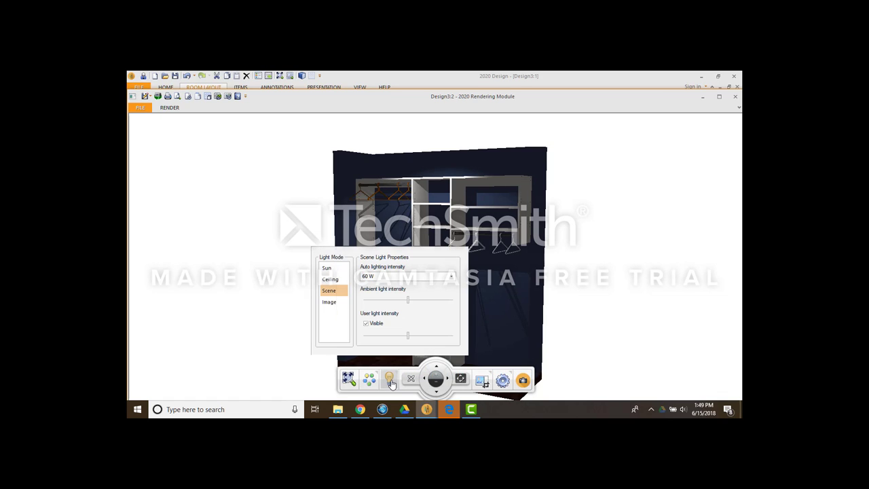
click(331, 280)
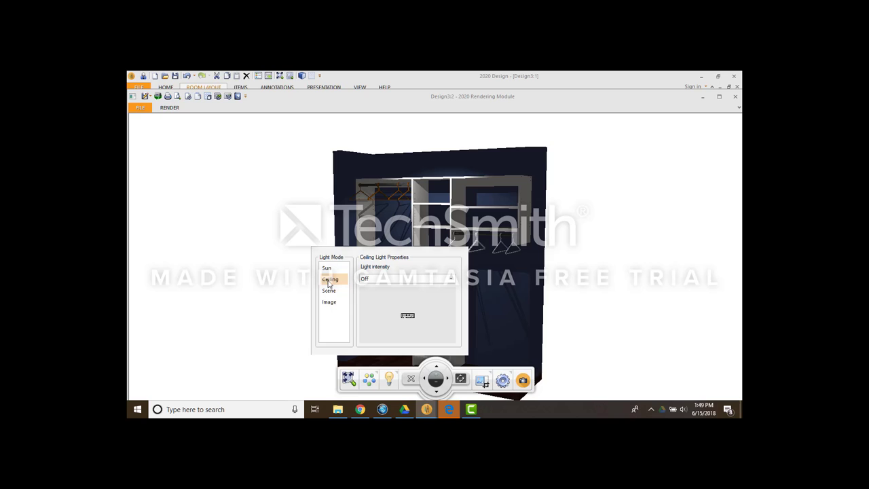
click(451, 279)
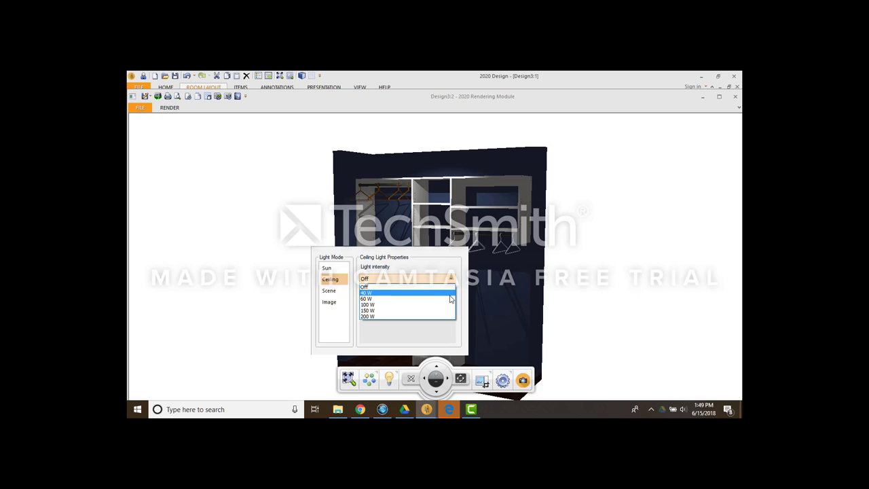
click(448, 297)
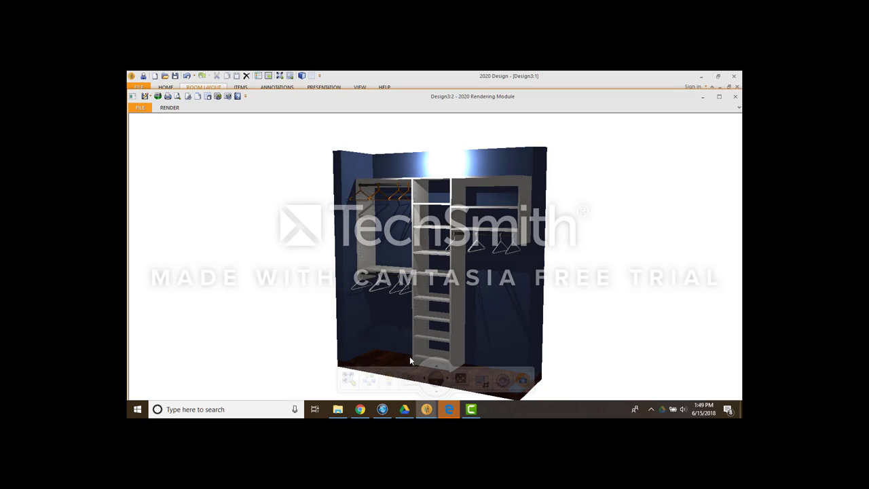
Make the ceiling visible in the rendering's texture and display settings.
mouse_move(409, 362)
click(368, 379)
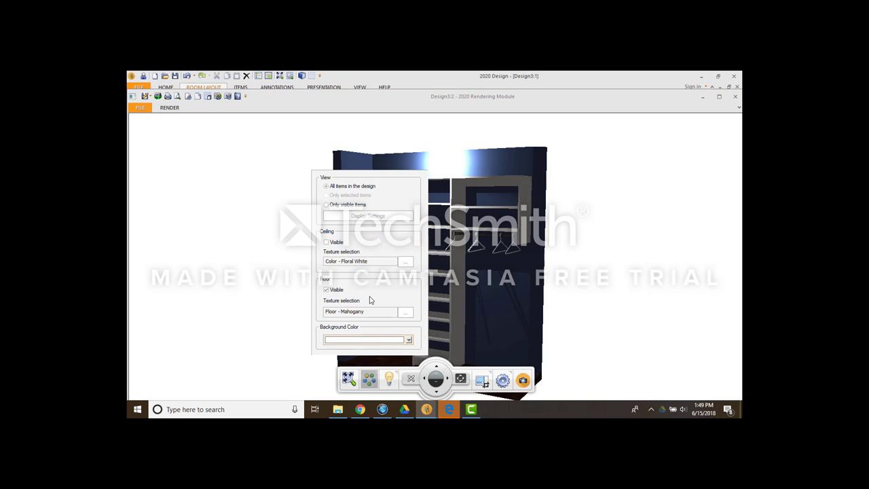
click(326, 242)
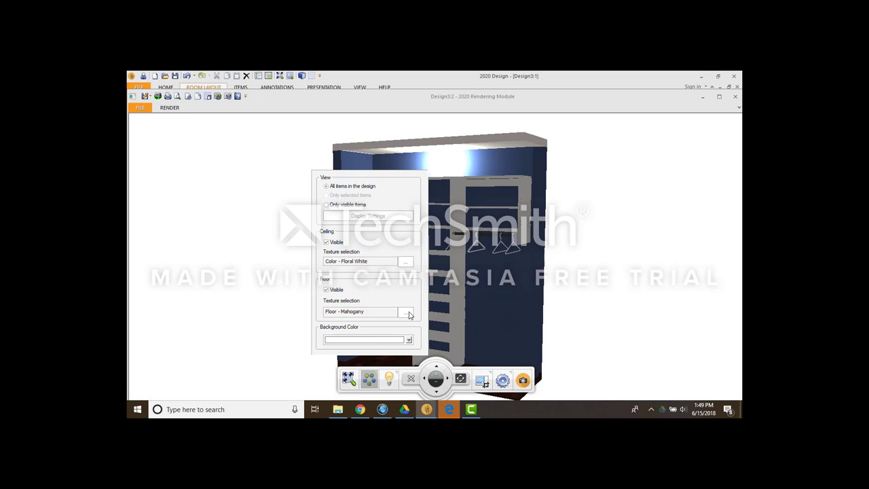
Reposition the ceiling light on the closet layout in the ceiling light properties.
click(390, 384)
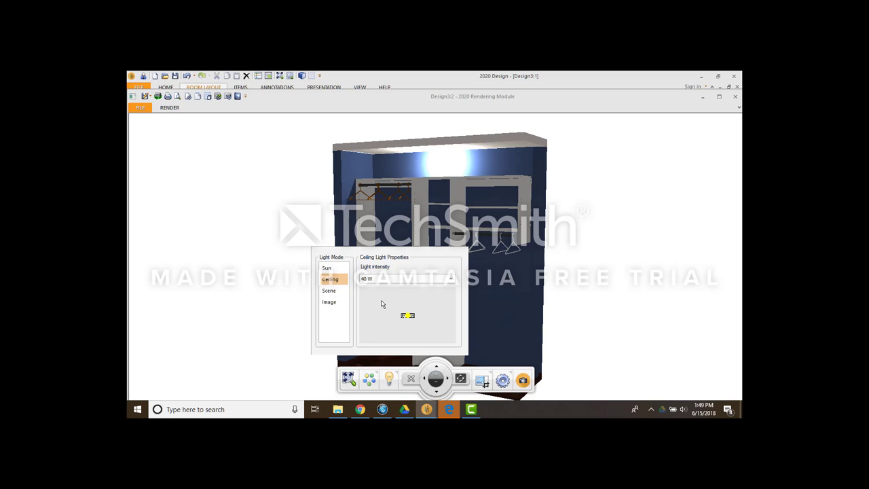
click(331, 280)
click(407, 316)
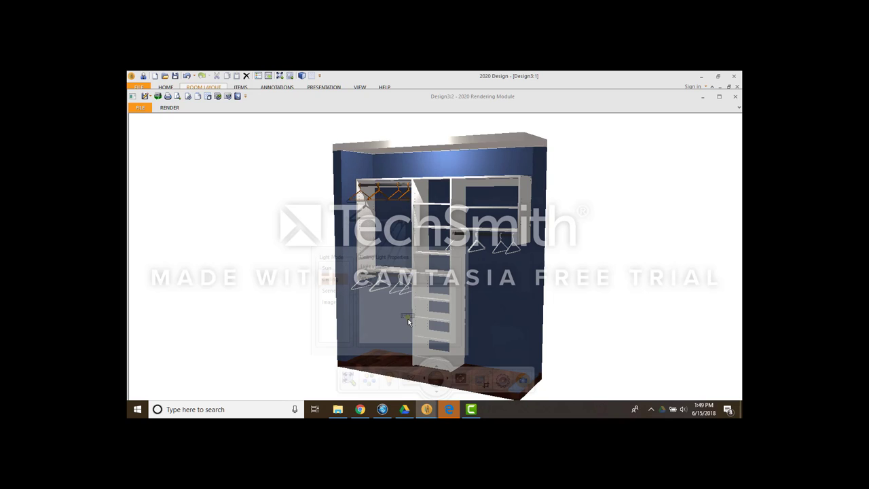
mouse_move(408, 322)
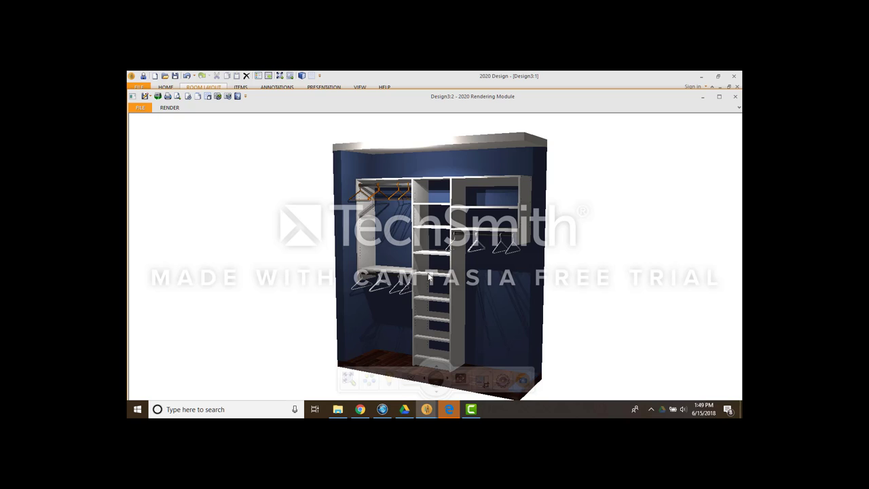
Set the rendering's quality to High and its view mode to Color with edges.
mouse_move(489, 384)
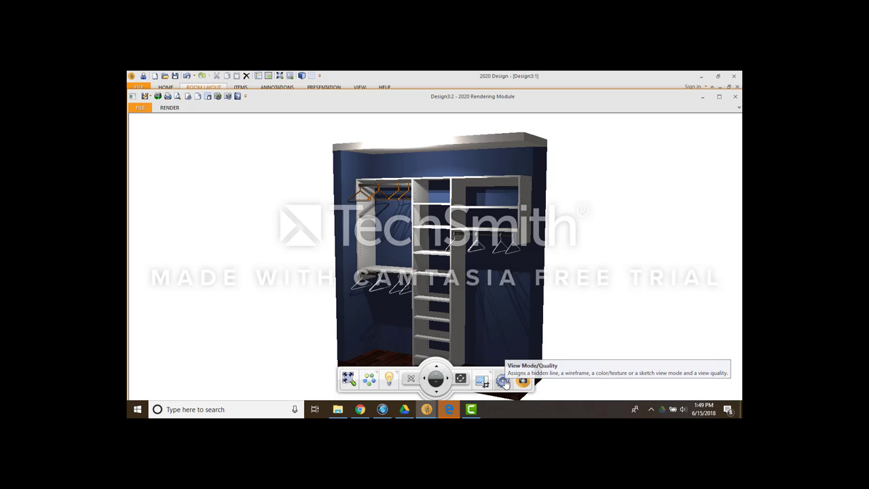
click(503, 381)
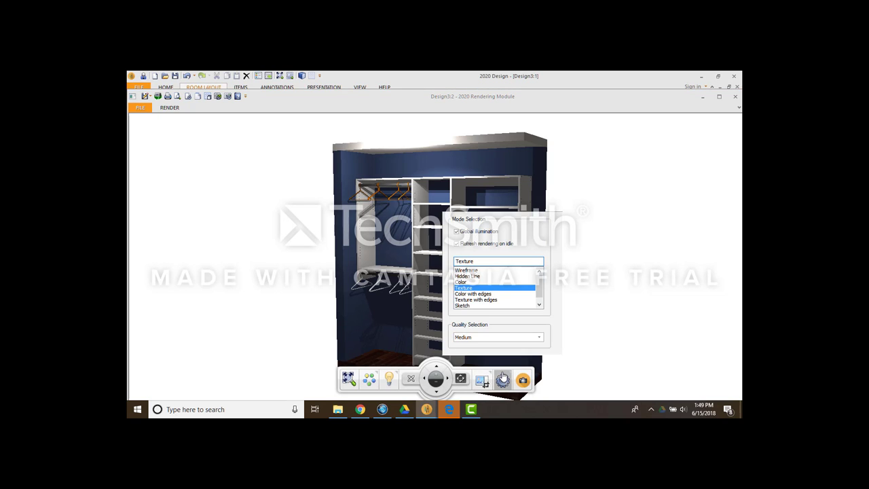
click(490, 338)
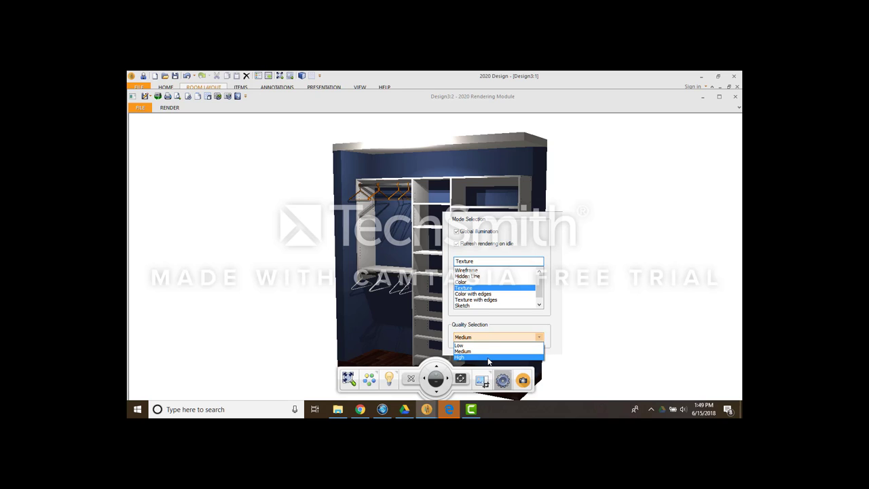
click(488, 358)
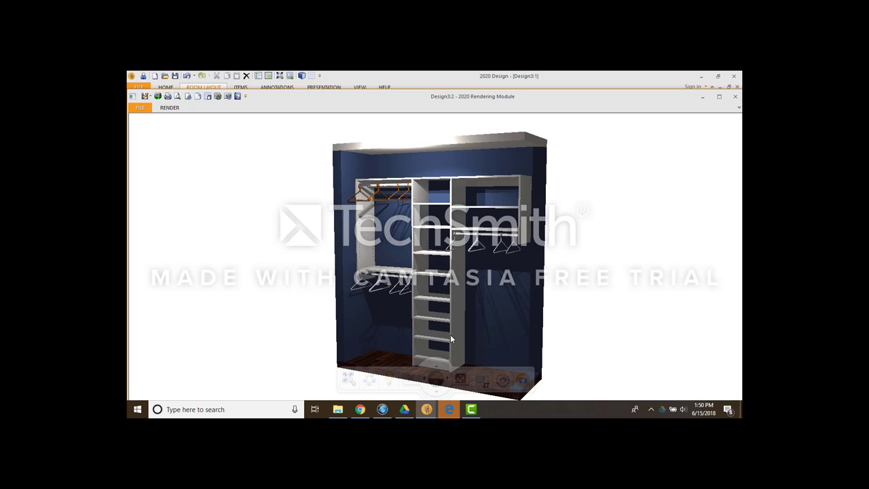
mouse_move(502, 381)
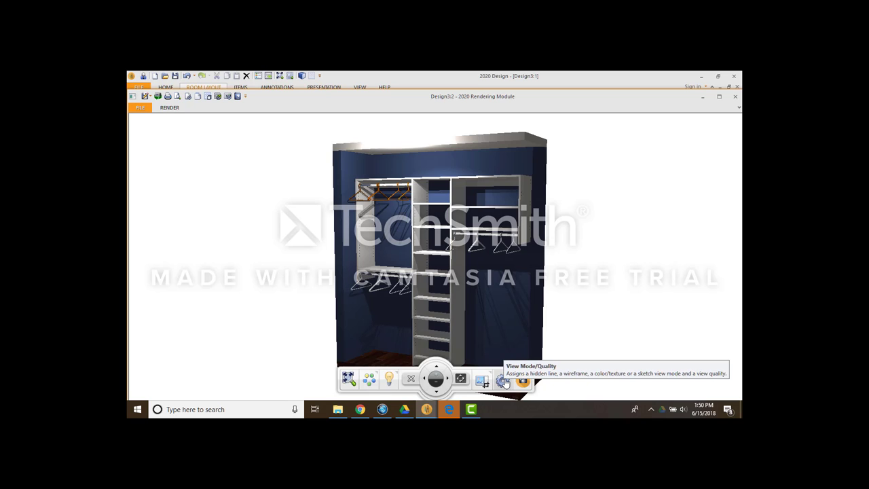
click(504, 382)
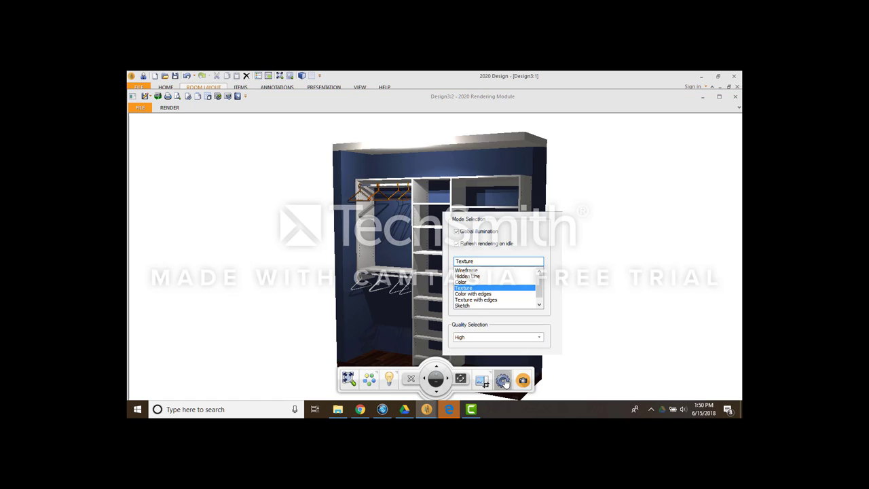
click(486, 294)
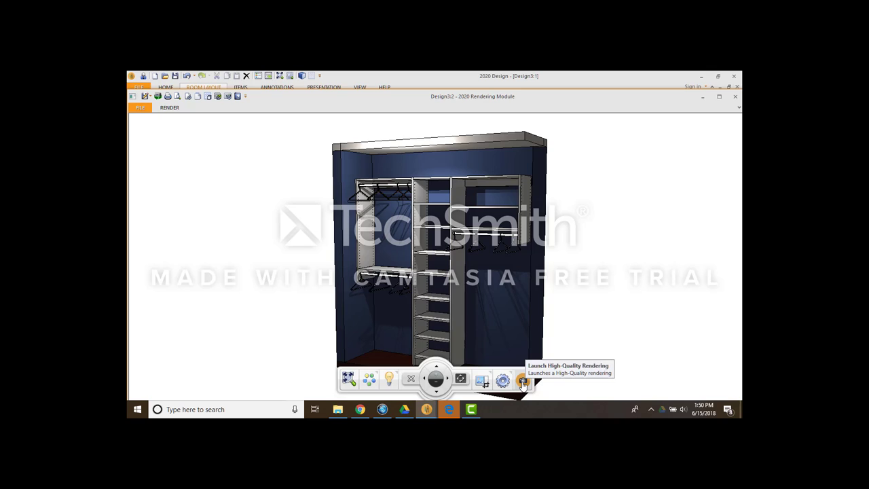
Launch a high-quality rendering of the closet and switch to the window that shows it.
click(523, 381)
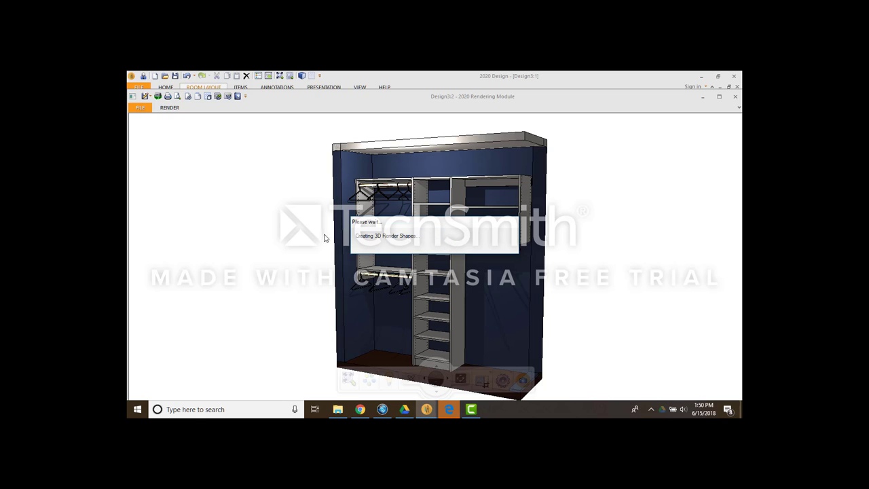
mouse_move(426, 408)
click(383, 375)
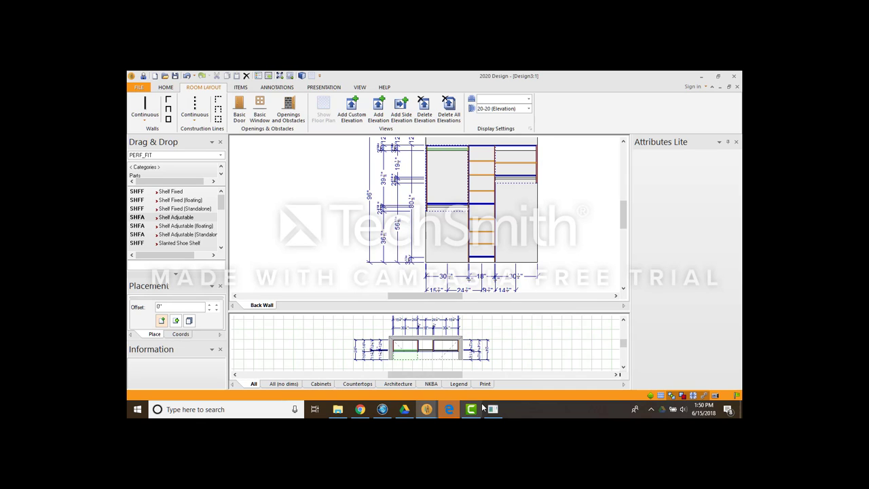
mouse_move(495, 412)
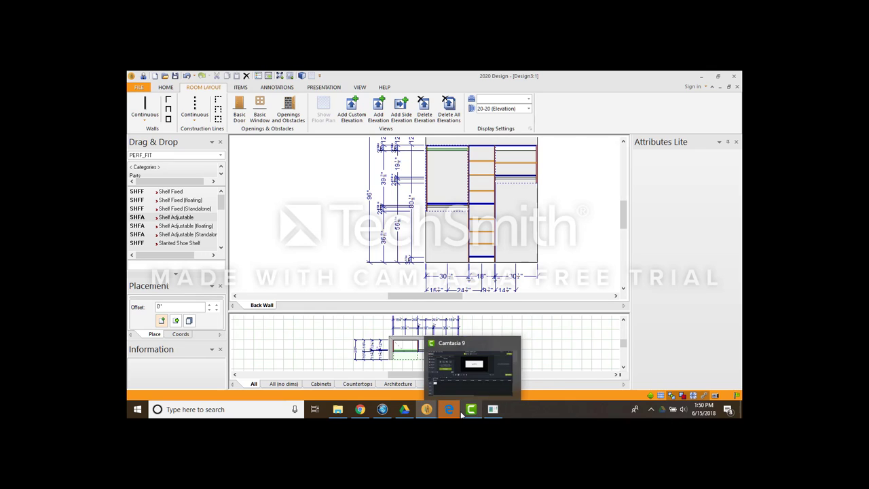
click(495, 412)
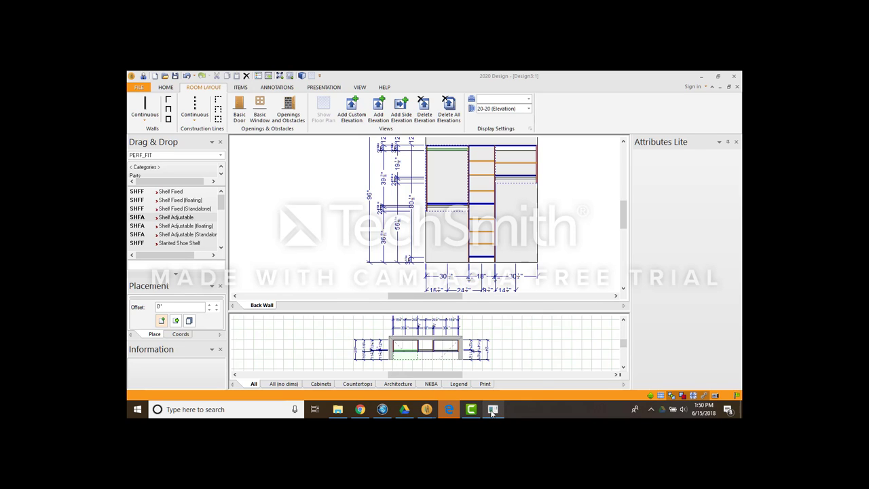
click(492, 409)
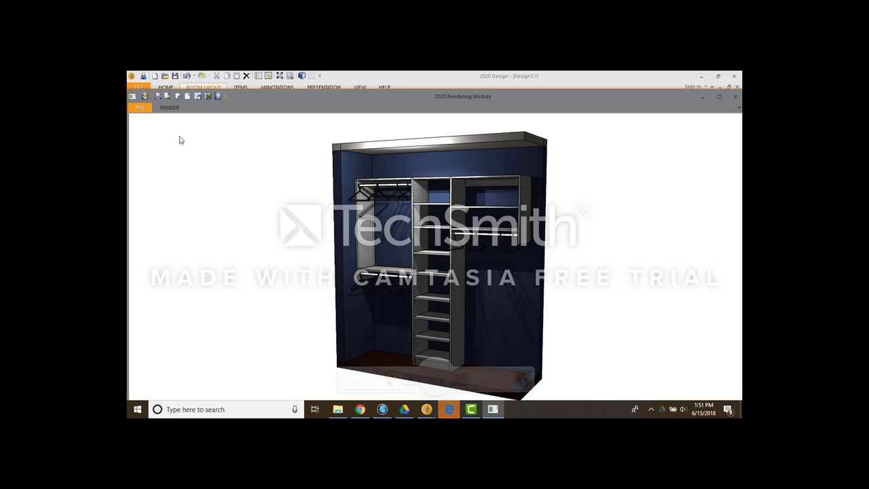
click(140, 107)
mouse_move(170, 125)
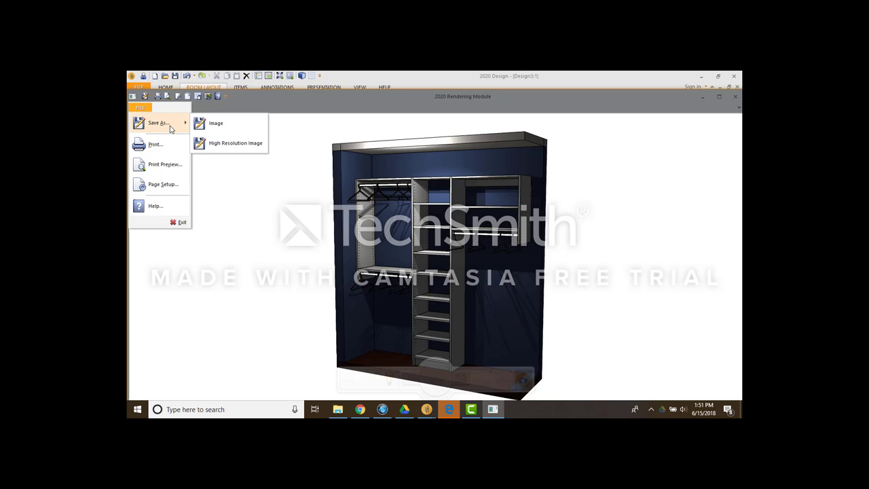
click(229, 144)
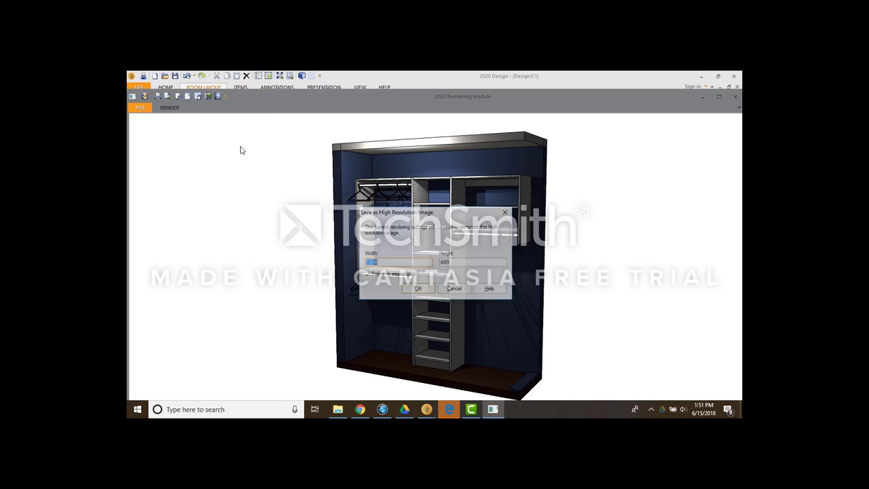
click(417, 289)
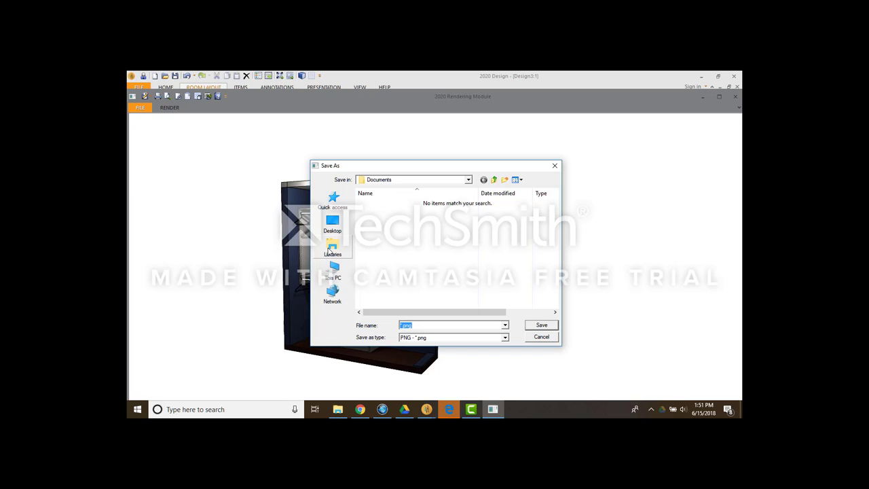
click(467, 180)
click(468, 180)
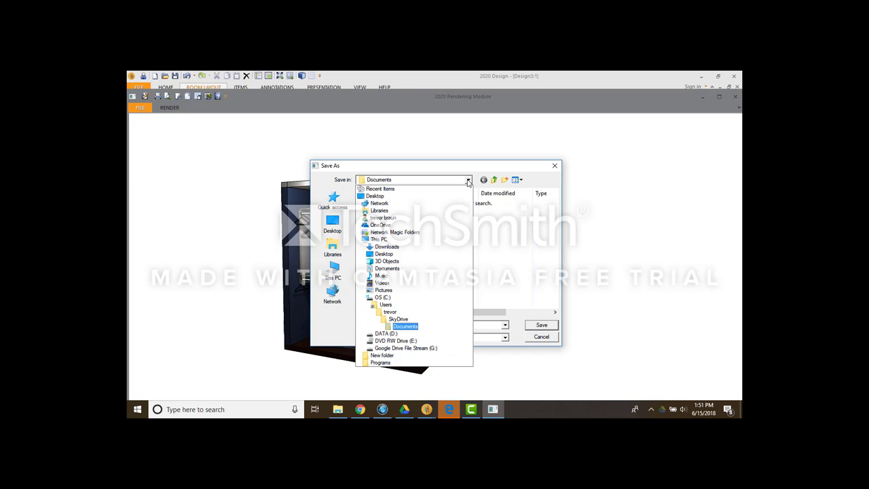
click(429, 347)
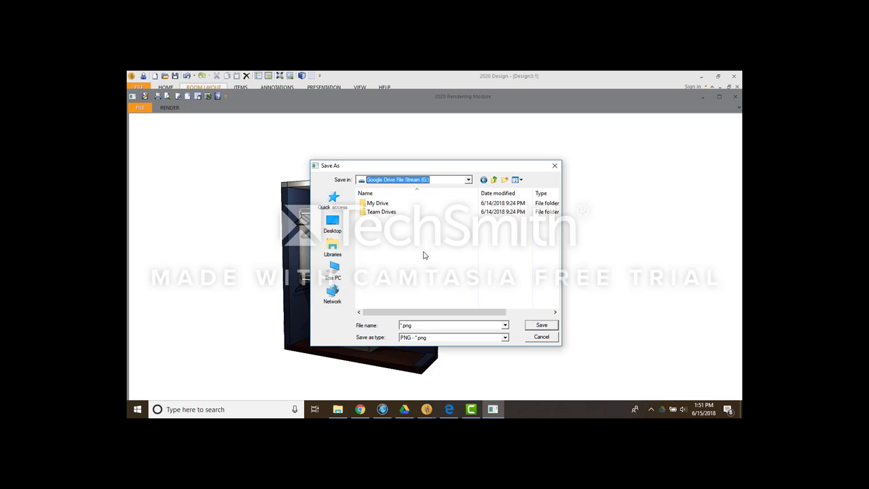
click(543, 337)
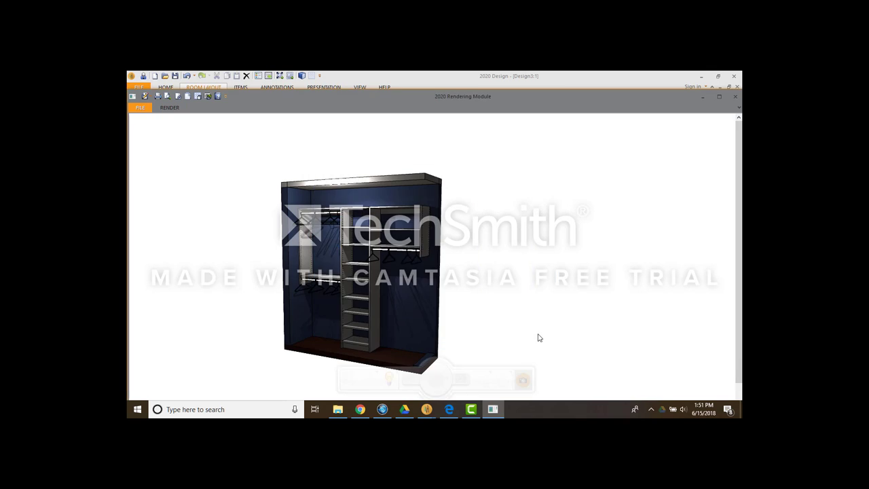
Close the high-quality rendering window and print all accessed views of the design with the Microsoft Print to PDF printer.
click(734, 99)
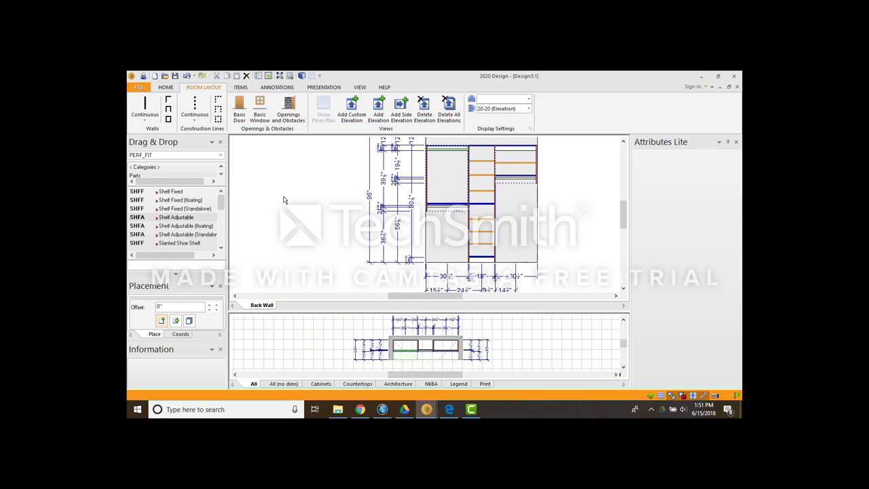
click(139, 87)
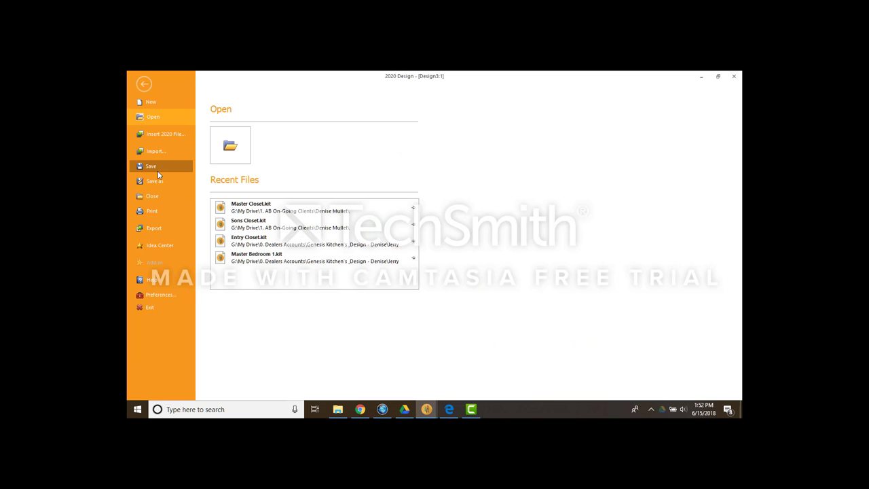
click(152, 211)
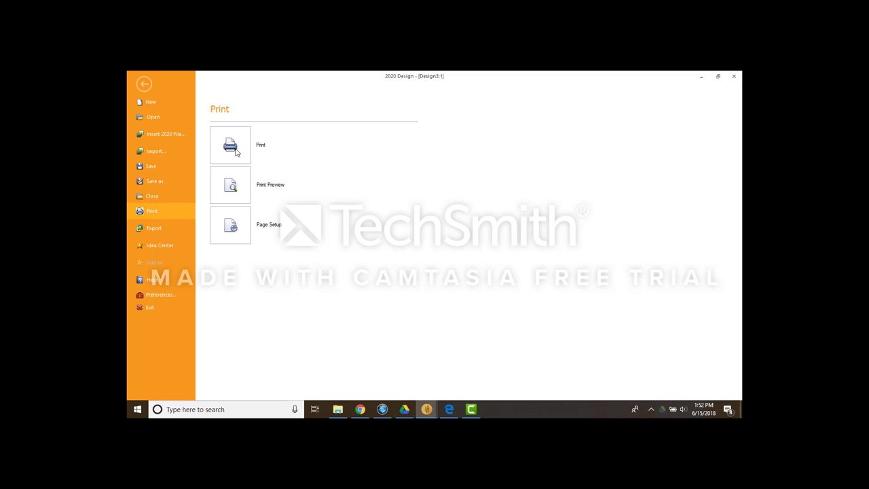
click(234, 148)
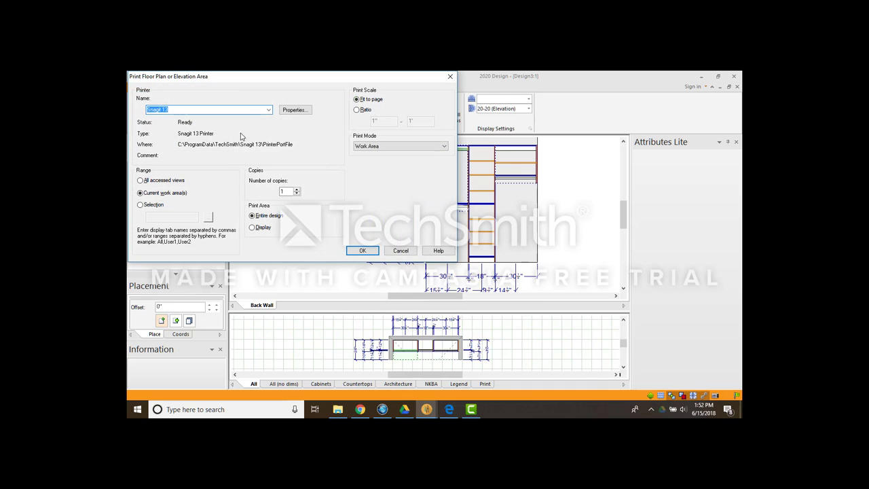
click(269, 110)
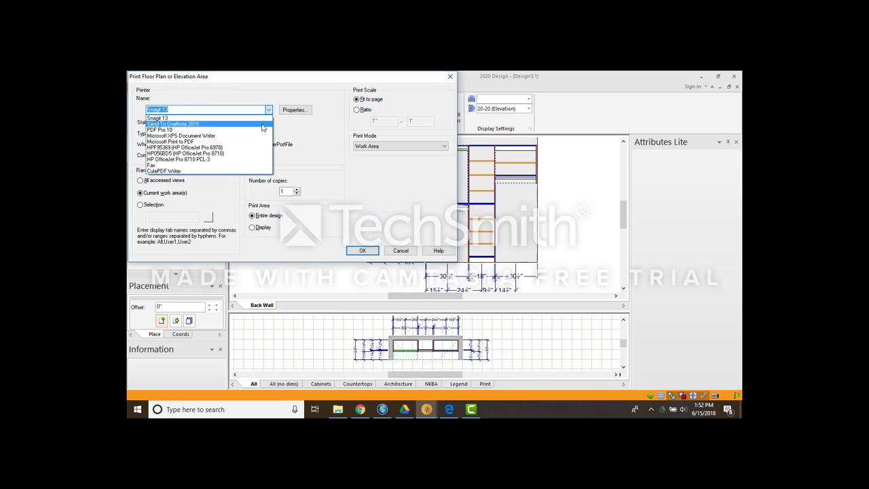
click(259, 142)
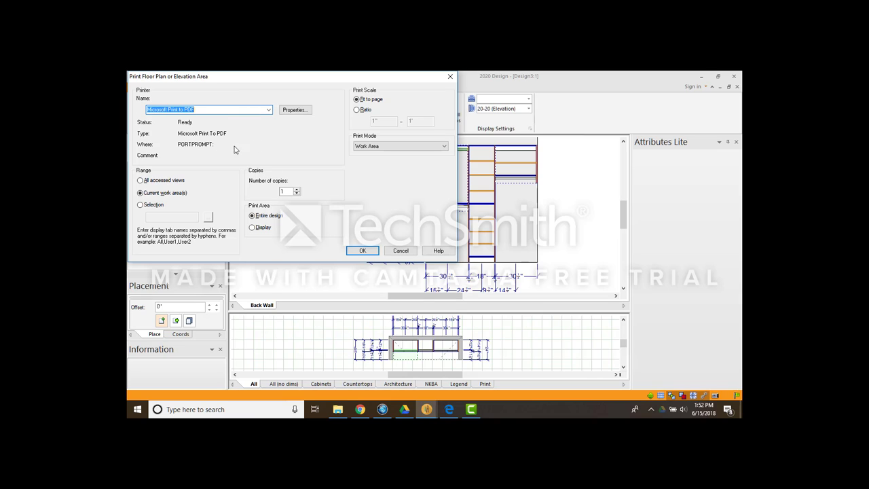
click(140, 181)
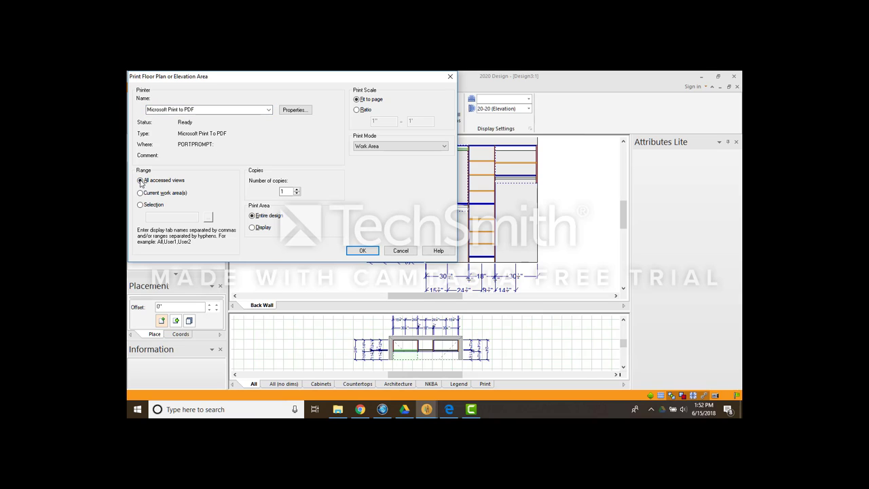
click(362, 250)
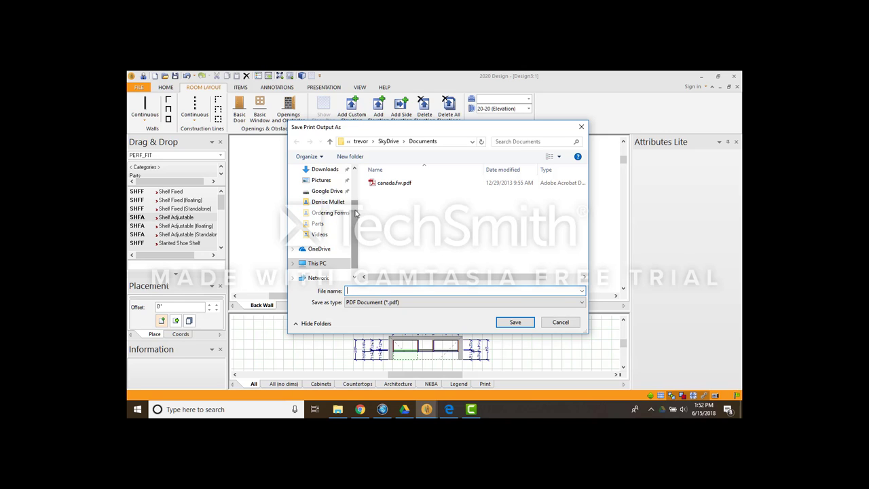
Save the print output to the Desktop as a PDF document named practise.
scroll(328, 189, up, 2)
click(328, 189)
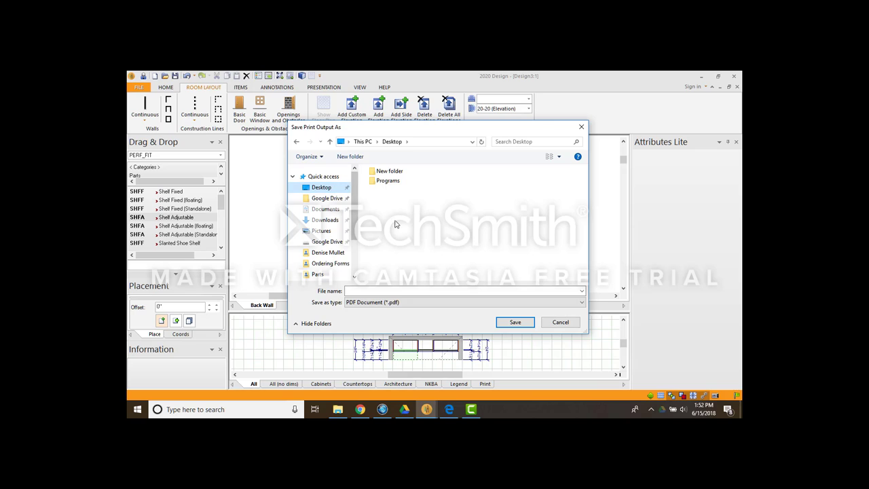
click(366, 290)
text(practise)
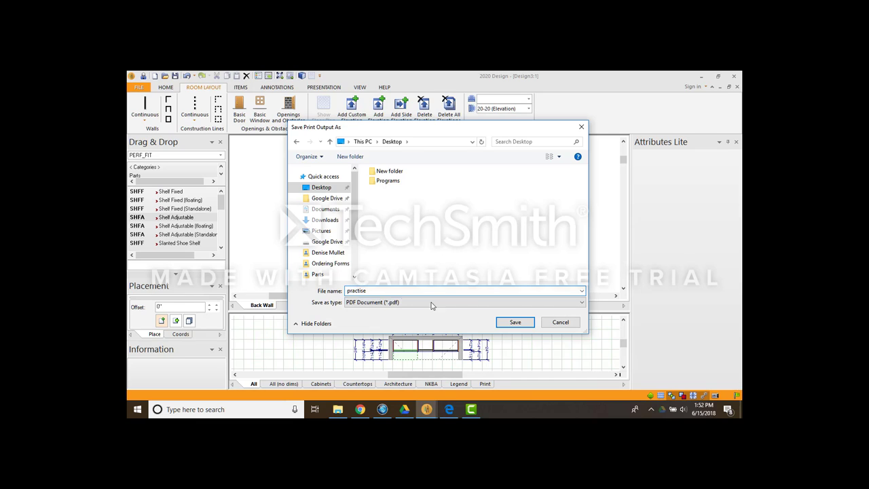
click(513, 322)
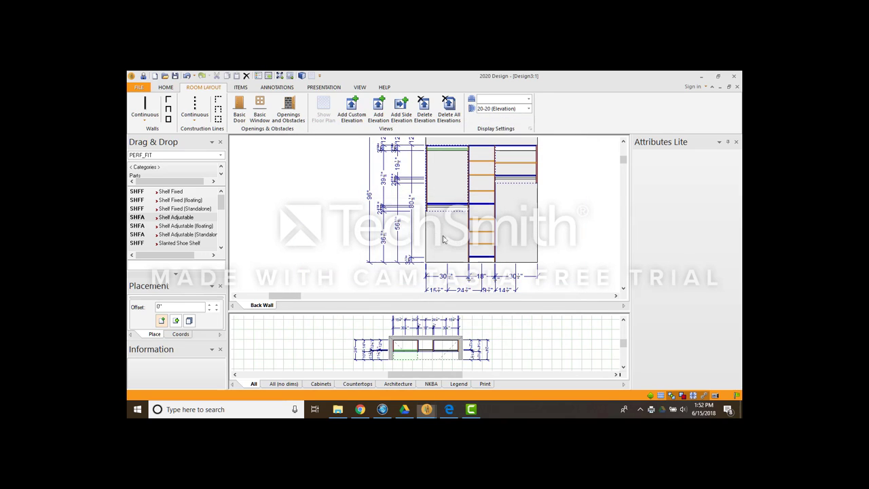
Minimize the open windows to reach the desktop and open practise.pdf in Adobe Reader.
click(703, 80)
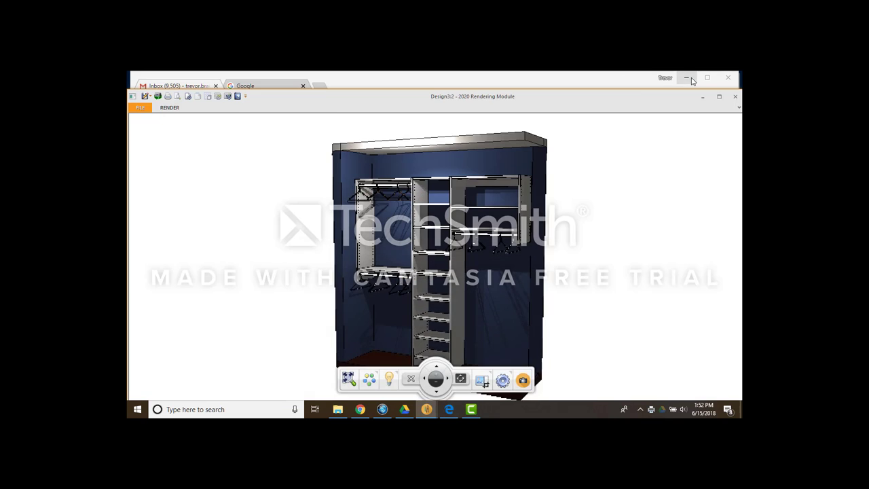
click(689, 79)
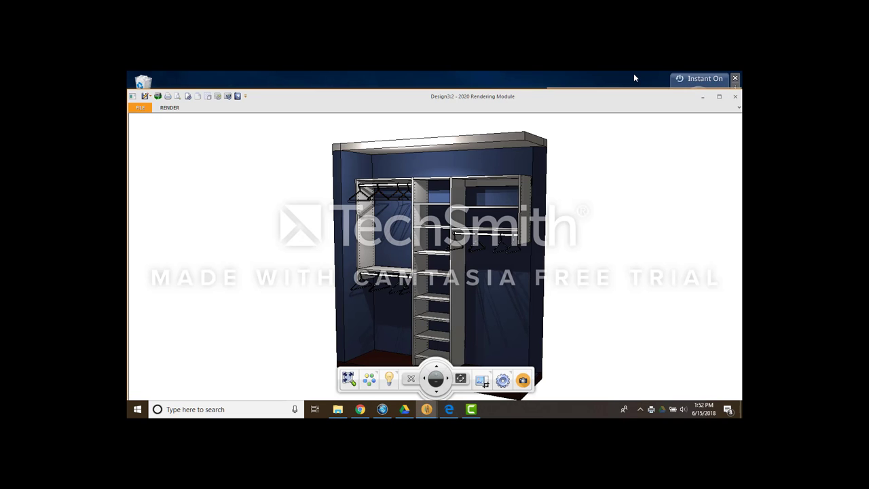
click(702, 96)
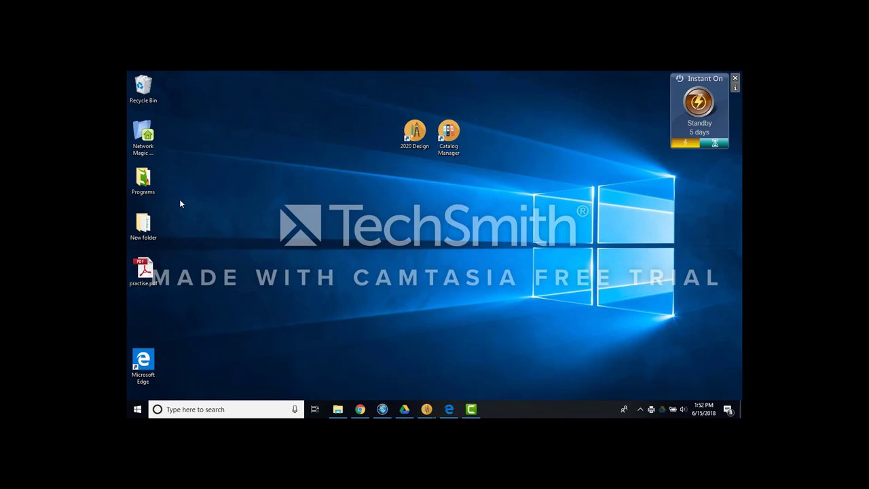
double_click(140, 270)
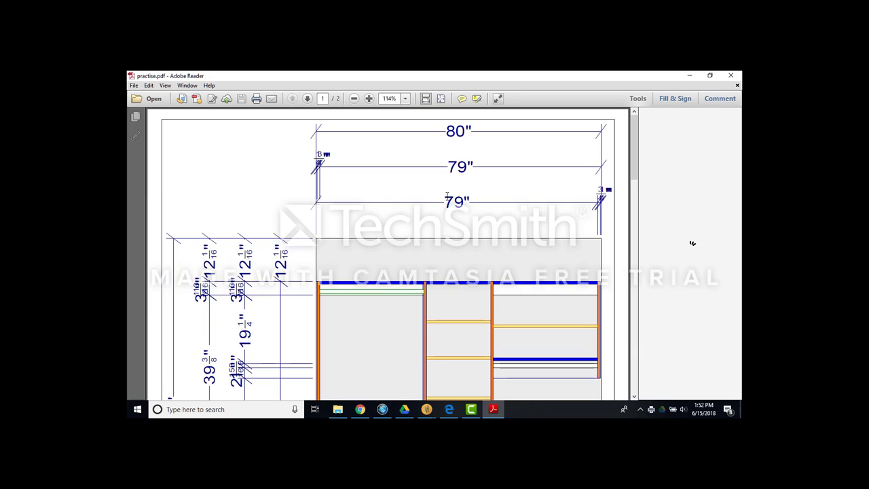
Review the dimensioned back wall elevation and the floor plan in the PDF, and close the document.
scroll(434, 210, down, 2)
scroll(309, 243, down, 1)
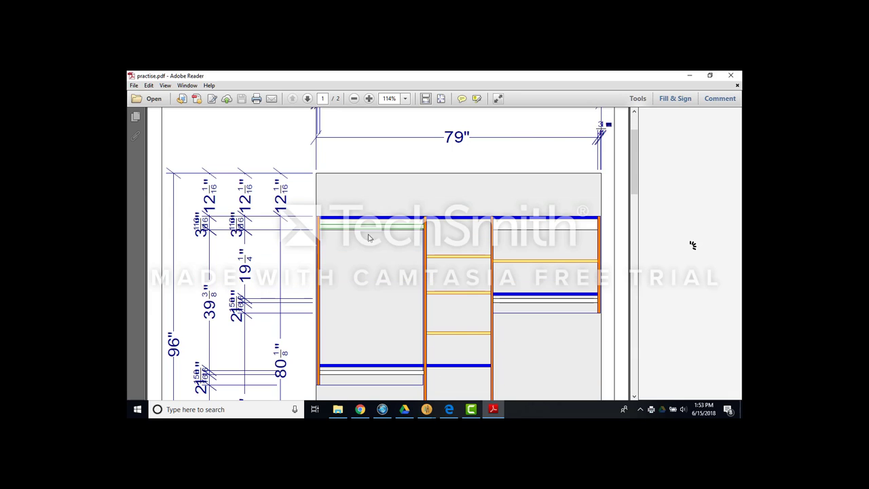
scroll(421, 234, down, 3)
scroll(635, 173, down, 2)
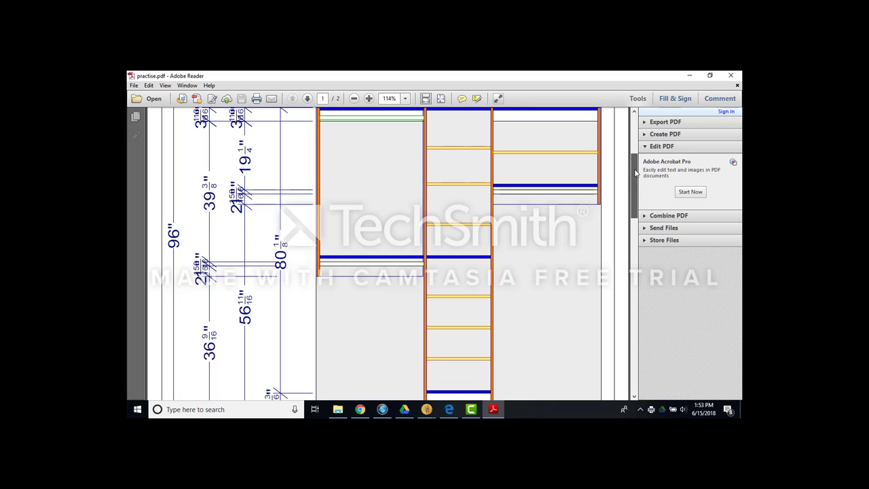
mouse_move(636, 173)
mouse_down()
mouse_move(636, 353)
mouse_move(637, 121)
mouse_move(637, 322)
mouse_up()
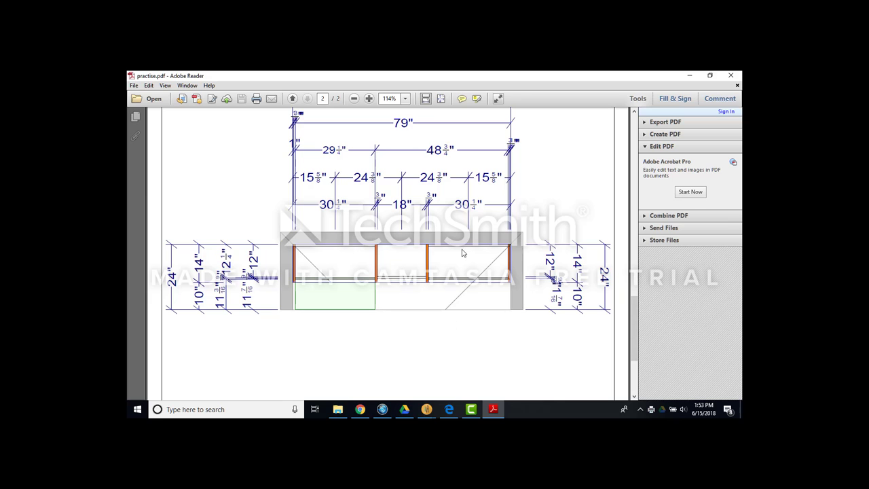
click(731, 75)
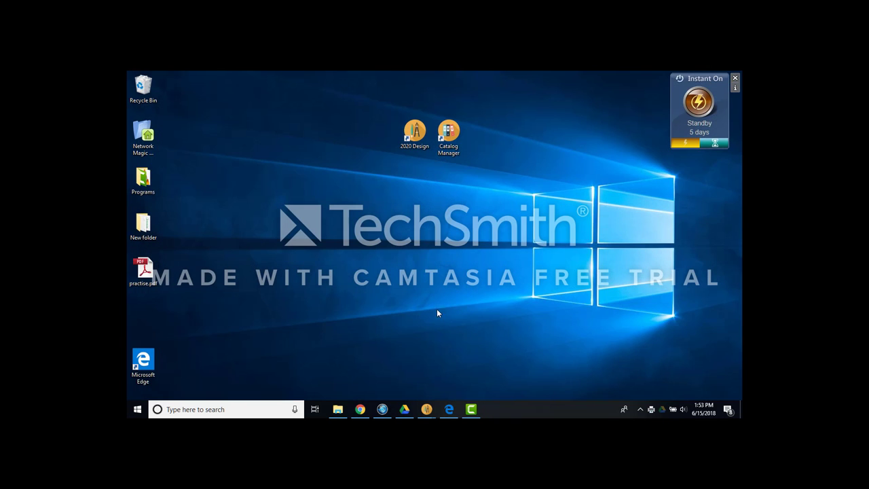
Switch back to the 2020 Design window with the closet's elevation and floor plan.
mouse_move(428, 409)
click(389, 335)
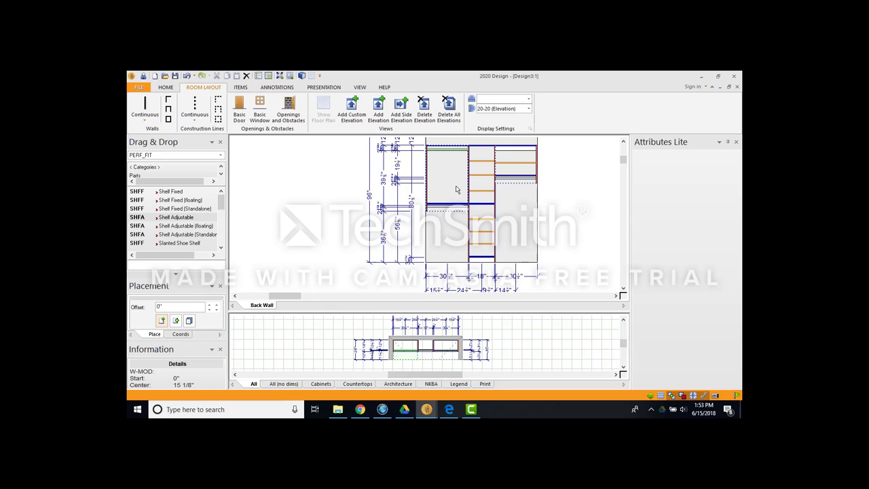
drag(183, 222, 485, 223)
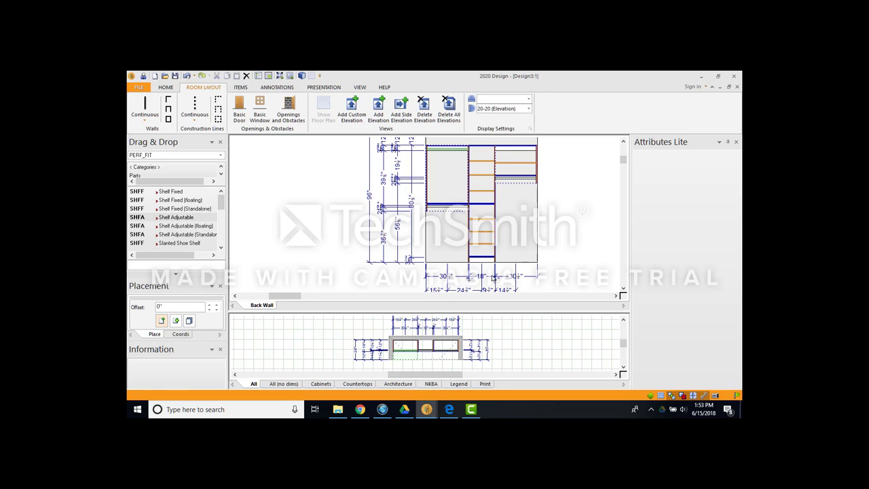